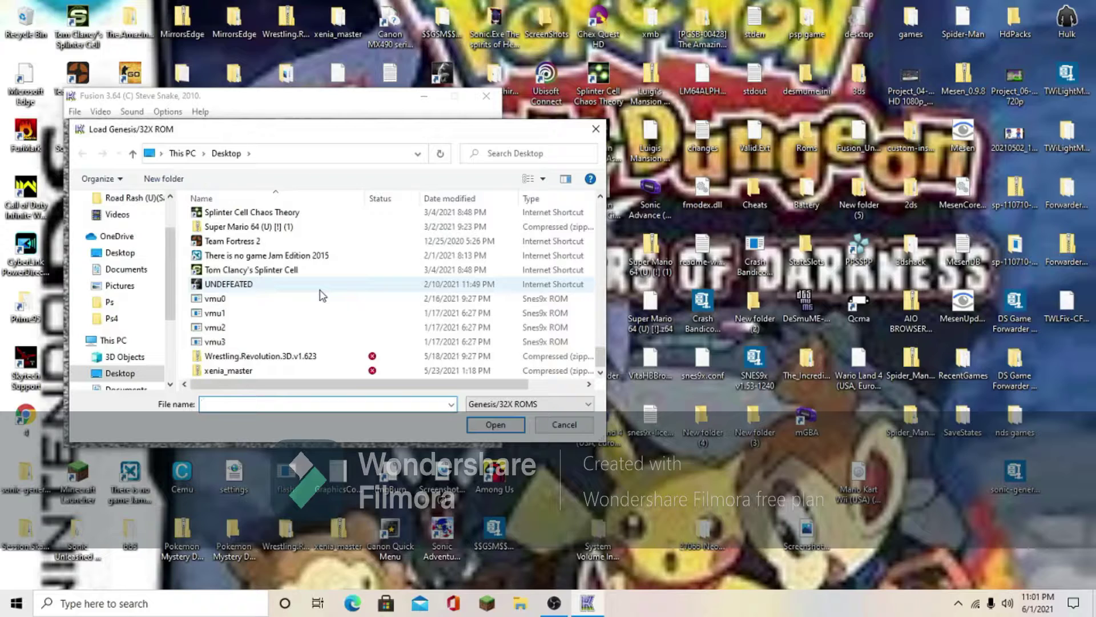
Load the Sonic3C.gen ROM from the Downloads folder as a Genesis/32X game.
scroll(270, 301, up, 3)
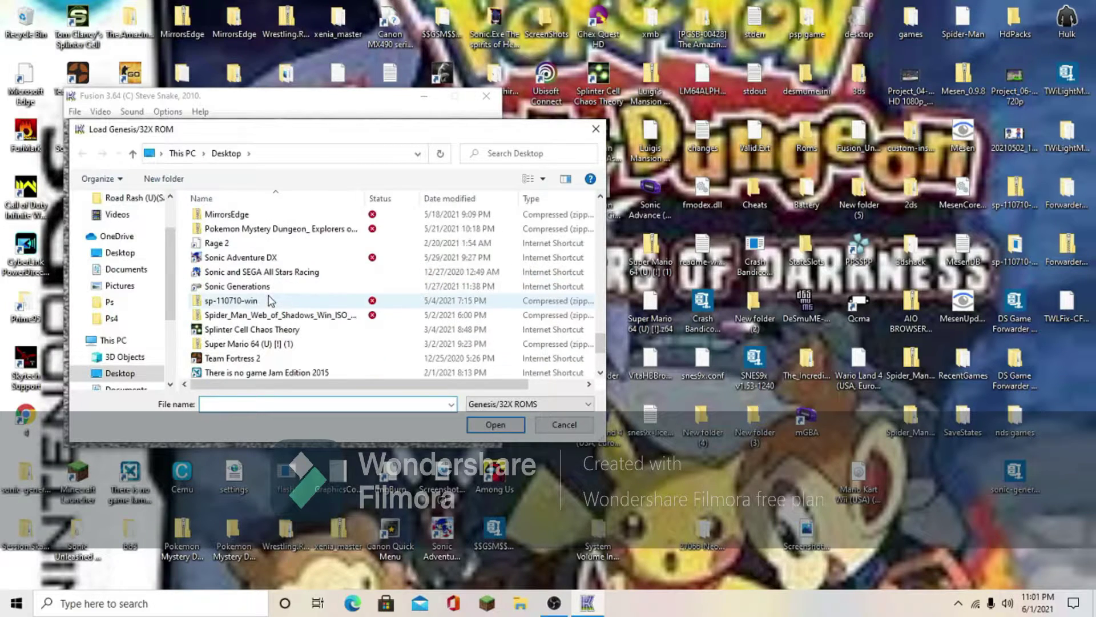
scroll(223, 243, up, 4)
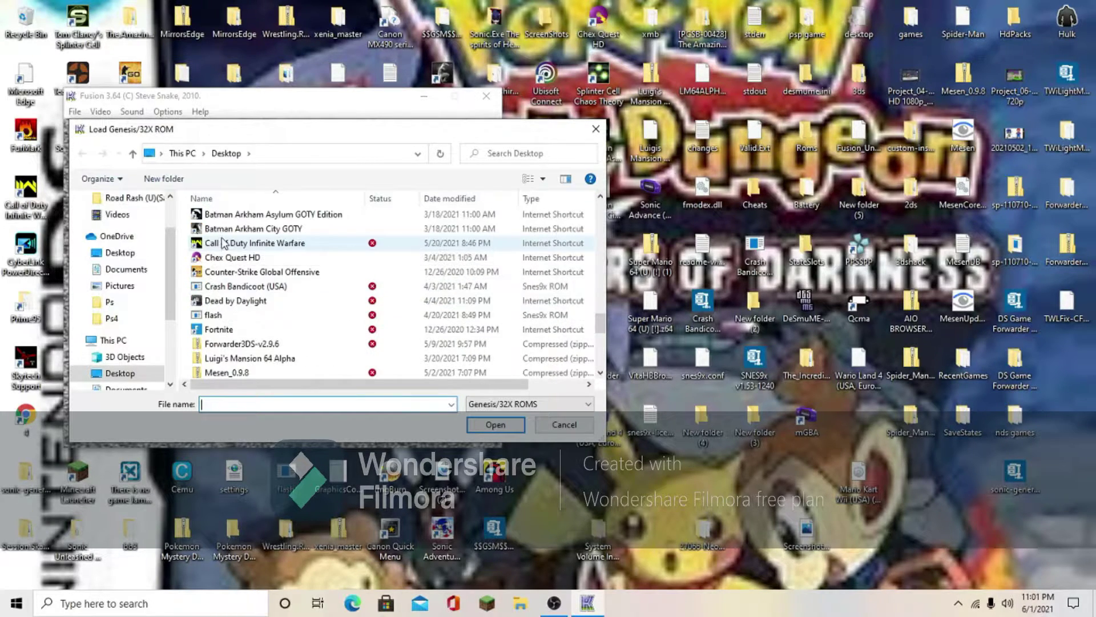
scroll(223, 243, up, 8)
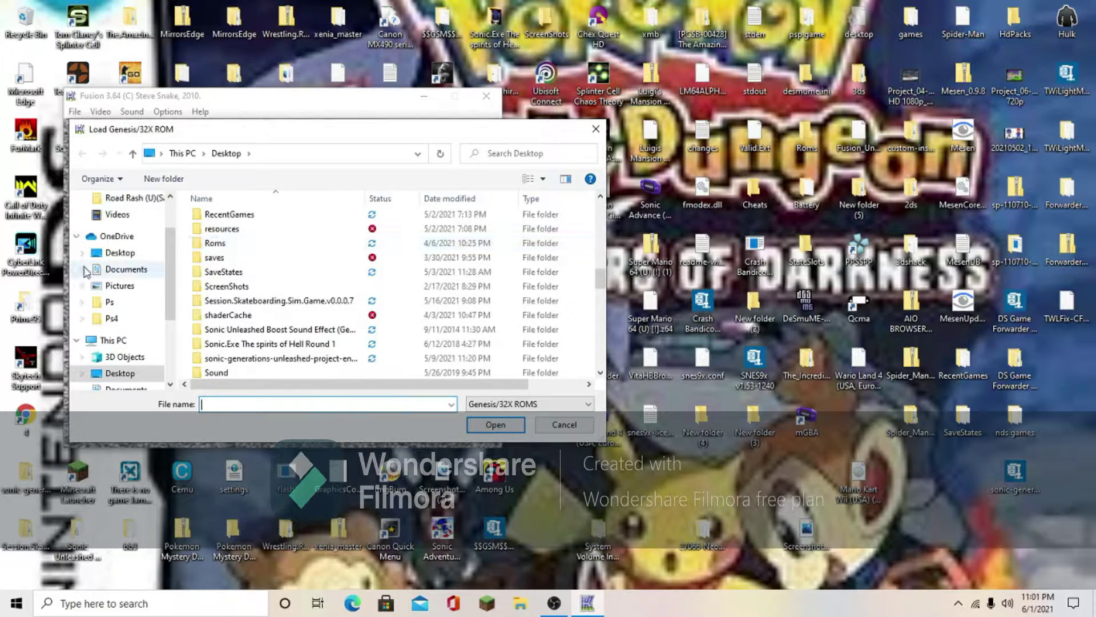
scroll(135, 242, up, 2)
click(125, 242)
scroll(303, 243, down, 10)
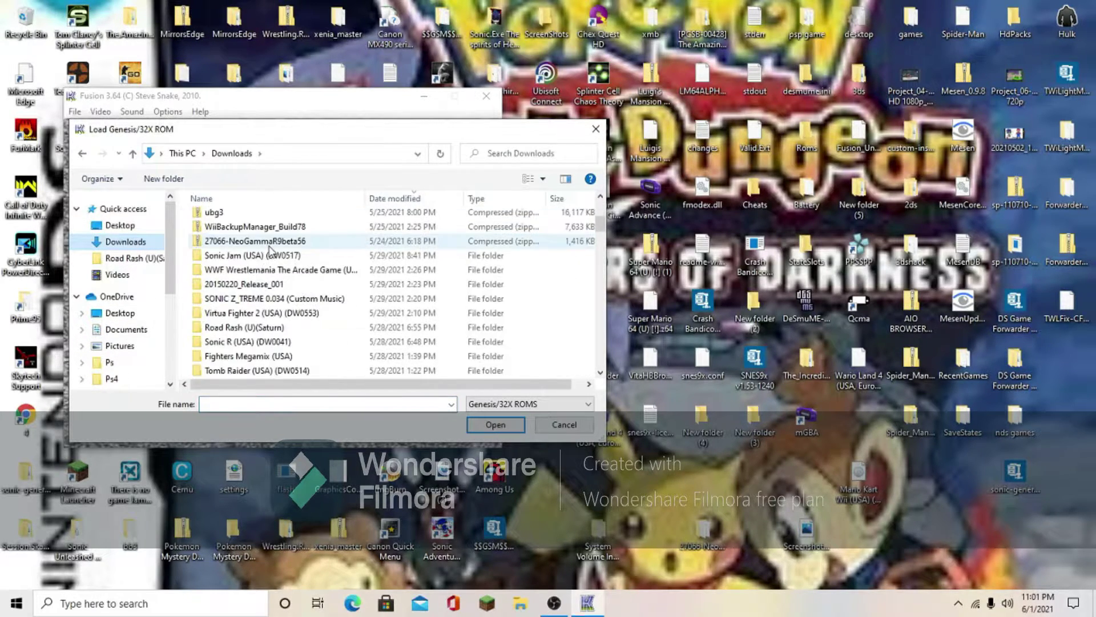
scroll(302, 243, down, 10)
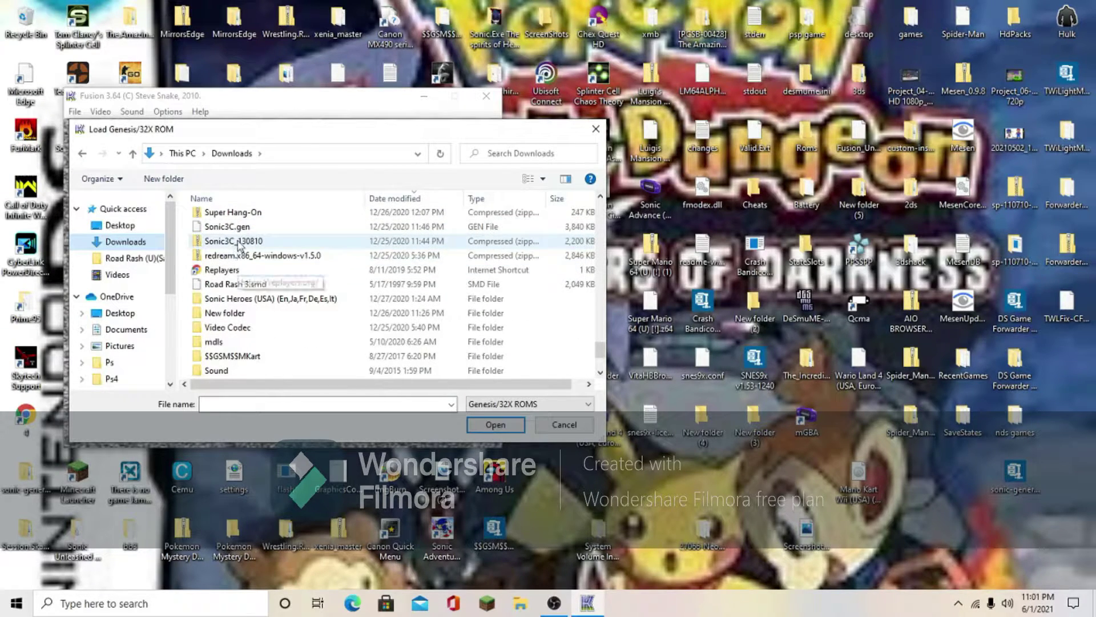
click(240, 226)
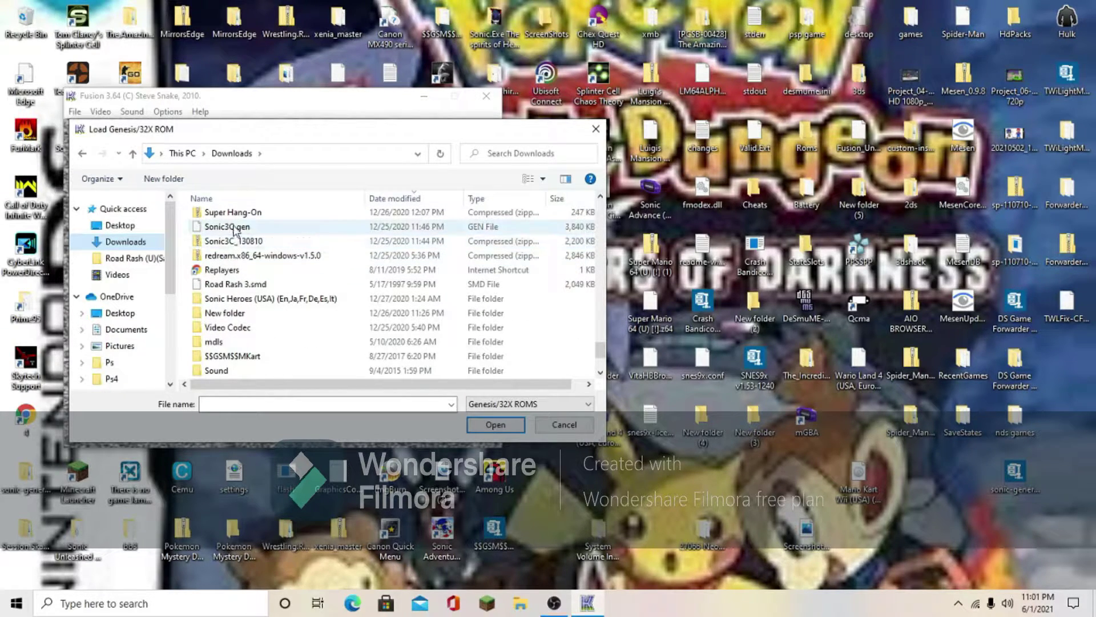
click(497, 423)
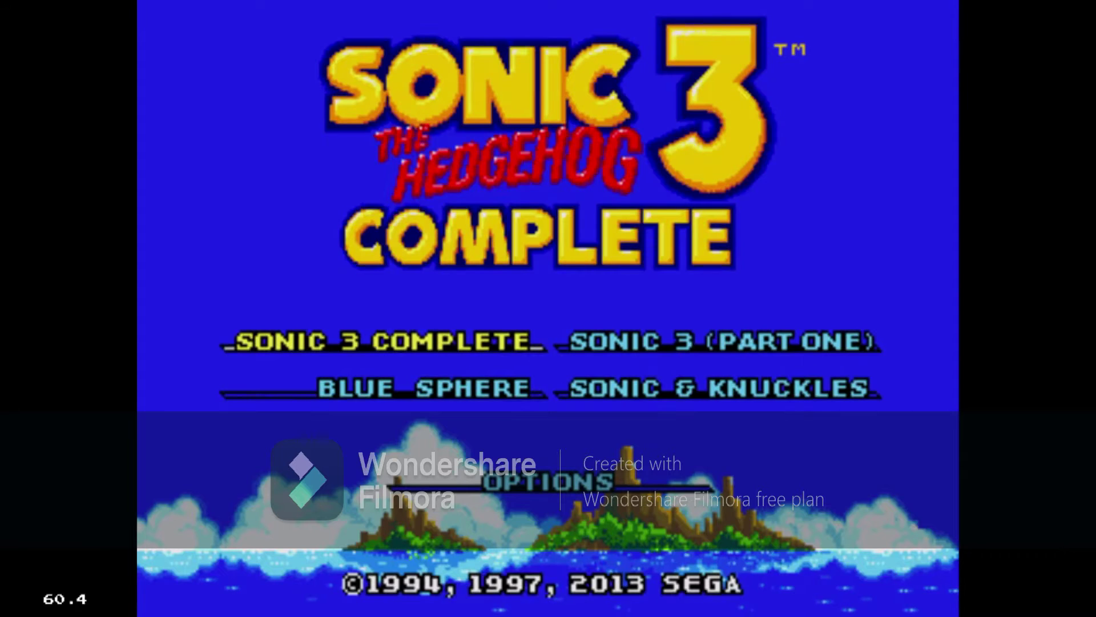
Choose Sonic 3 Complete and start a one-player game through the data select screen.
key(Return)
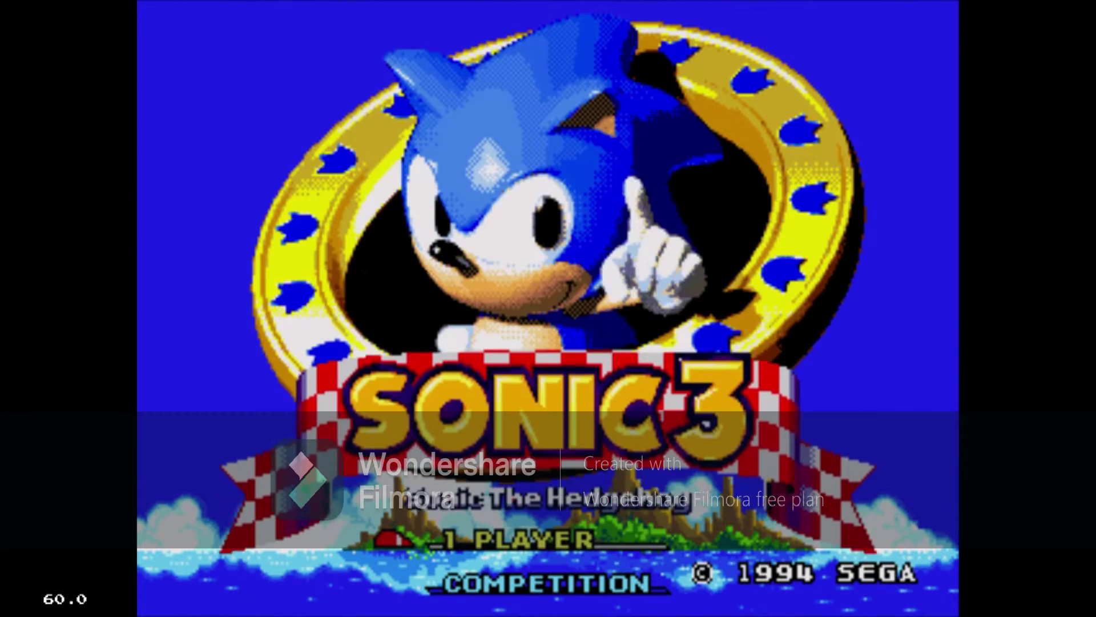
key(Return)
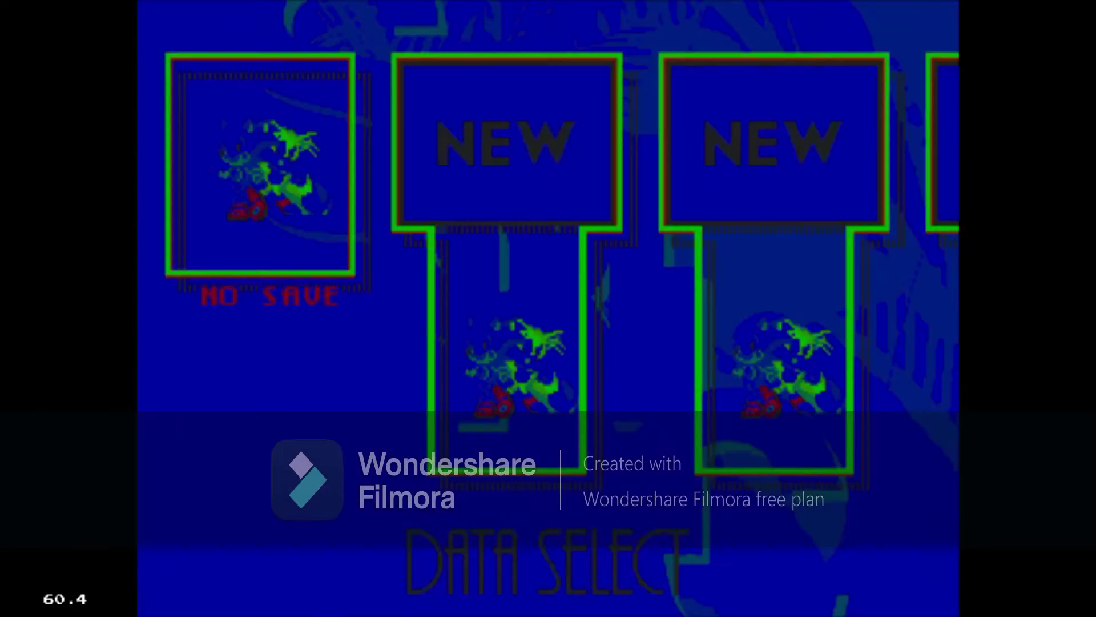
key(Return)
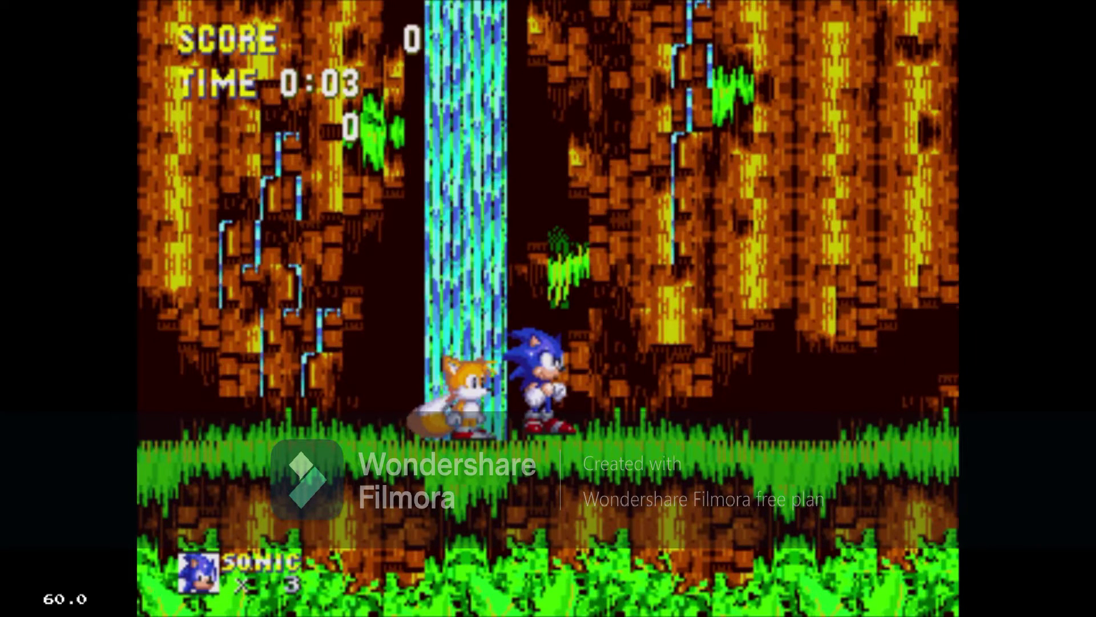
key(Right)
key(z)
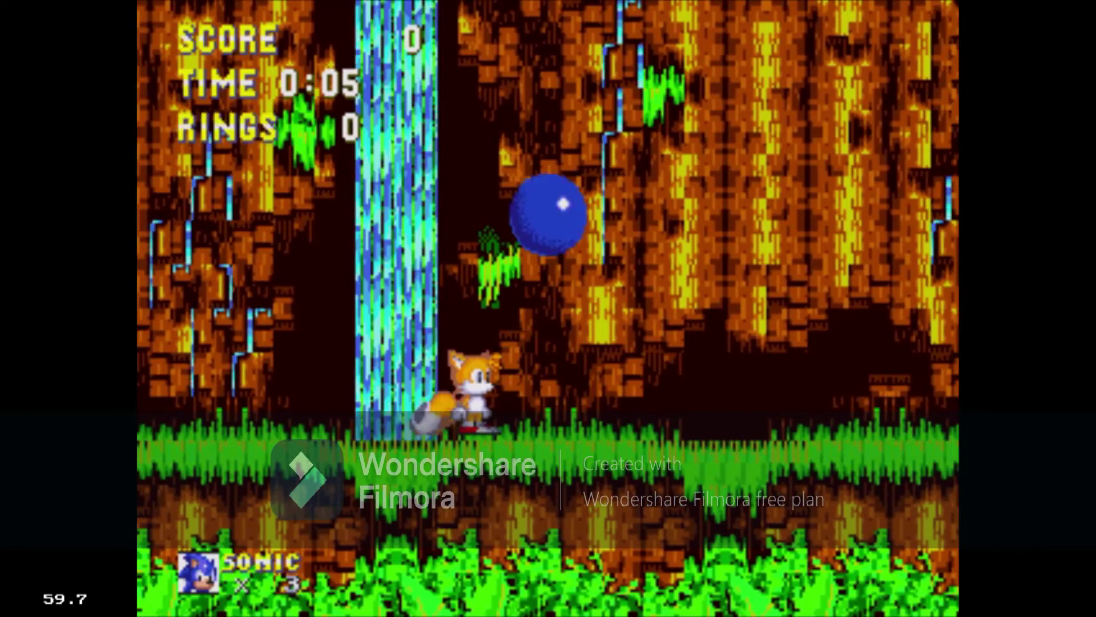
key(Down)
key(z)
key(z)
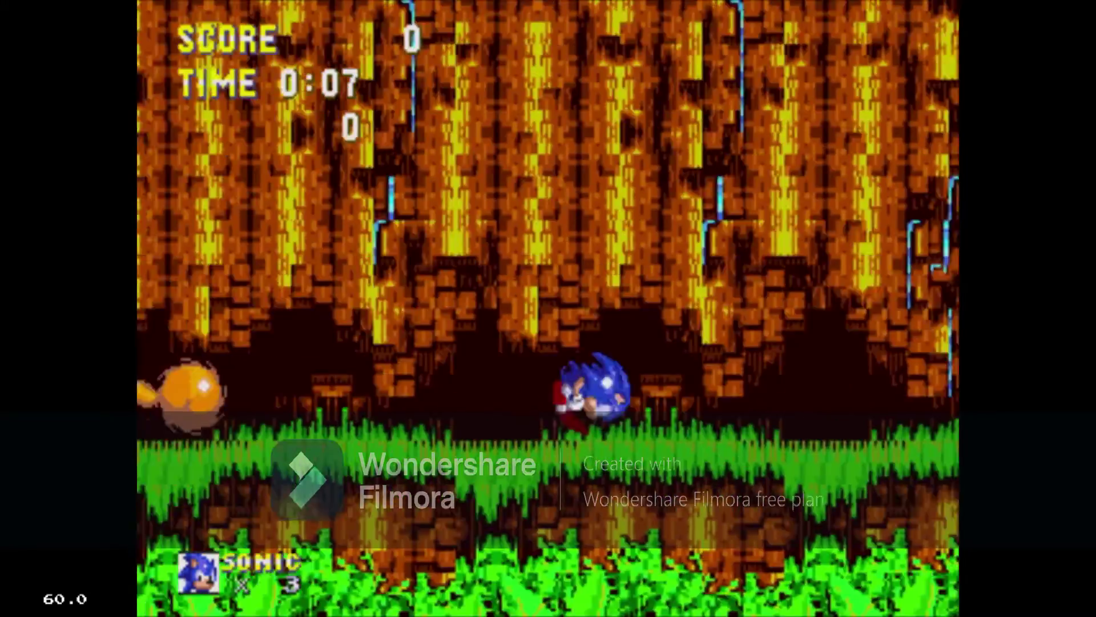
key(z)
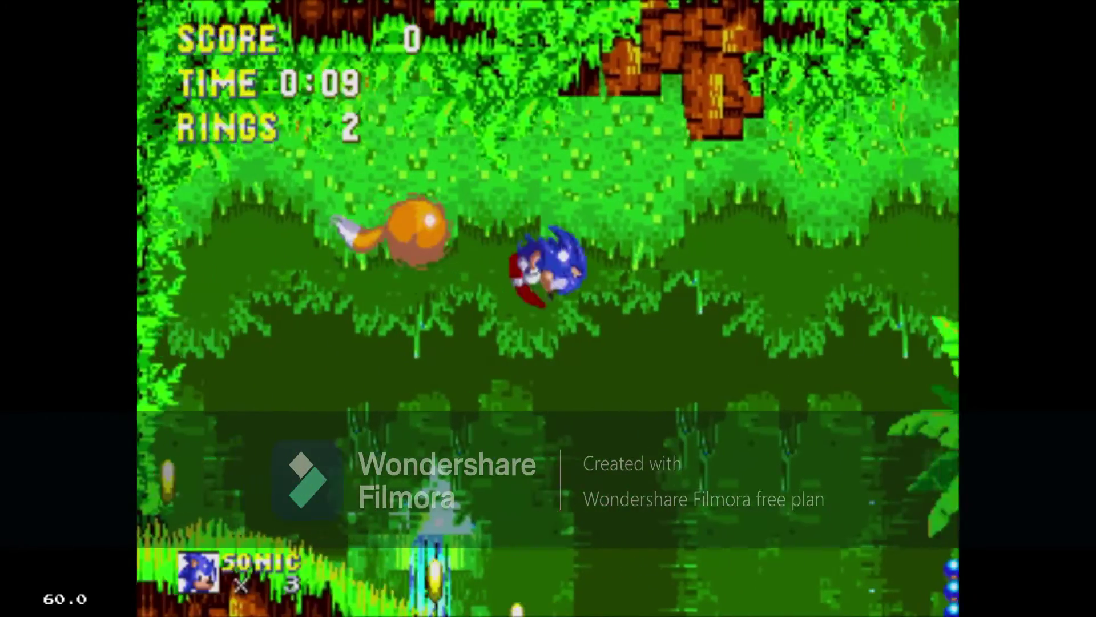
key(Right)
key(z)
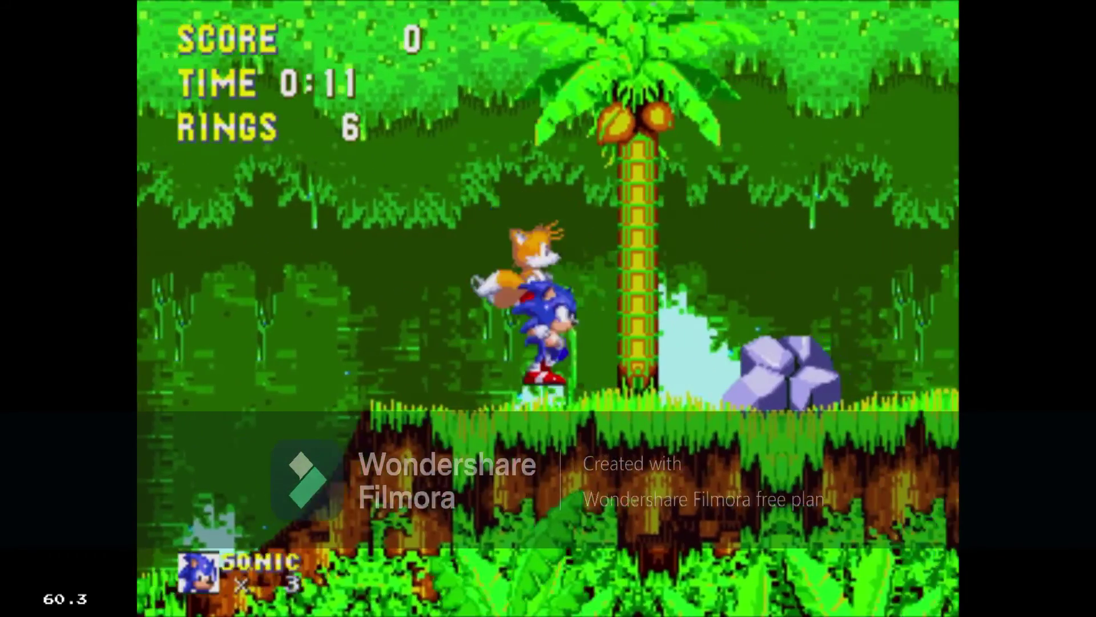
key(z)
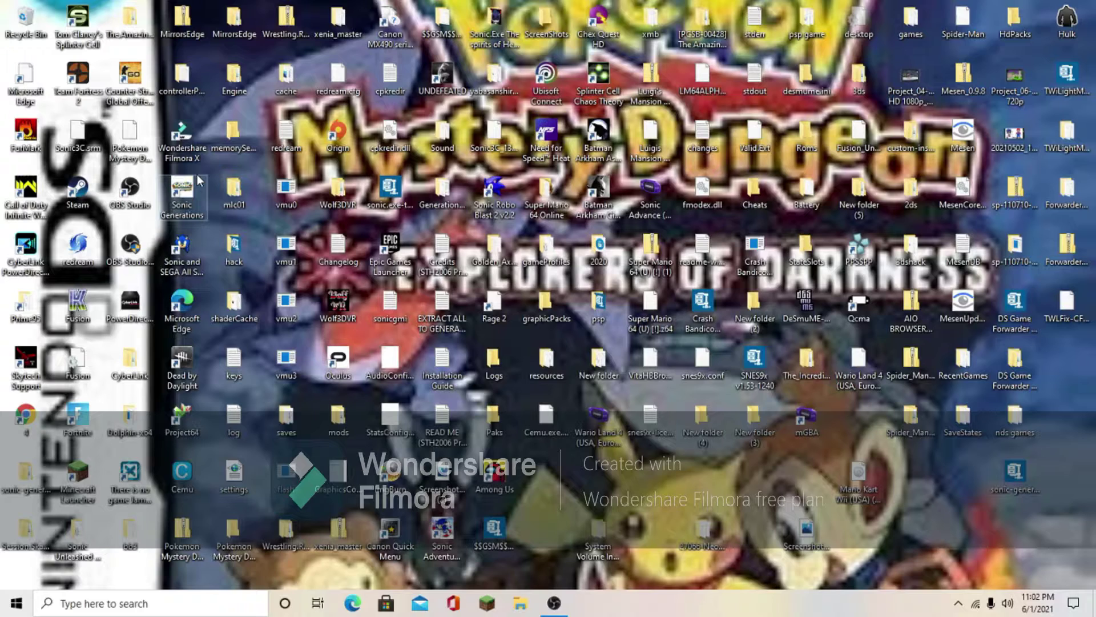
click(554, 602)
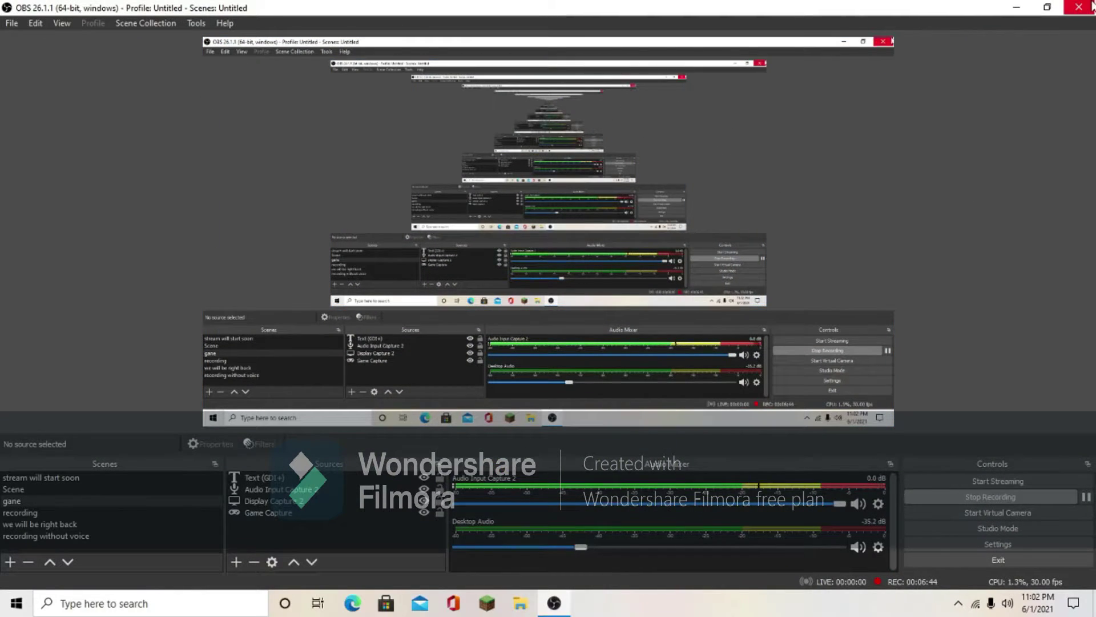
click(1031, 7)
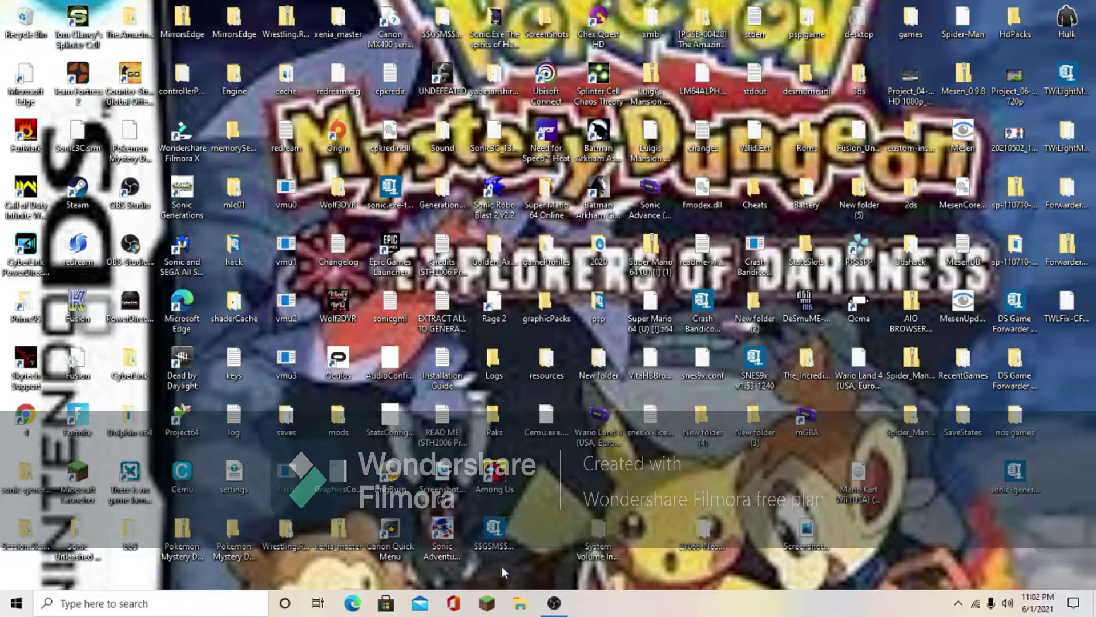
Switch to File Explorer and open the Program Files (x86) folder on the Windows (C:) drive.
click(533, 605)
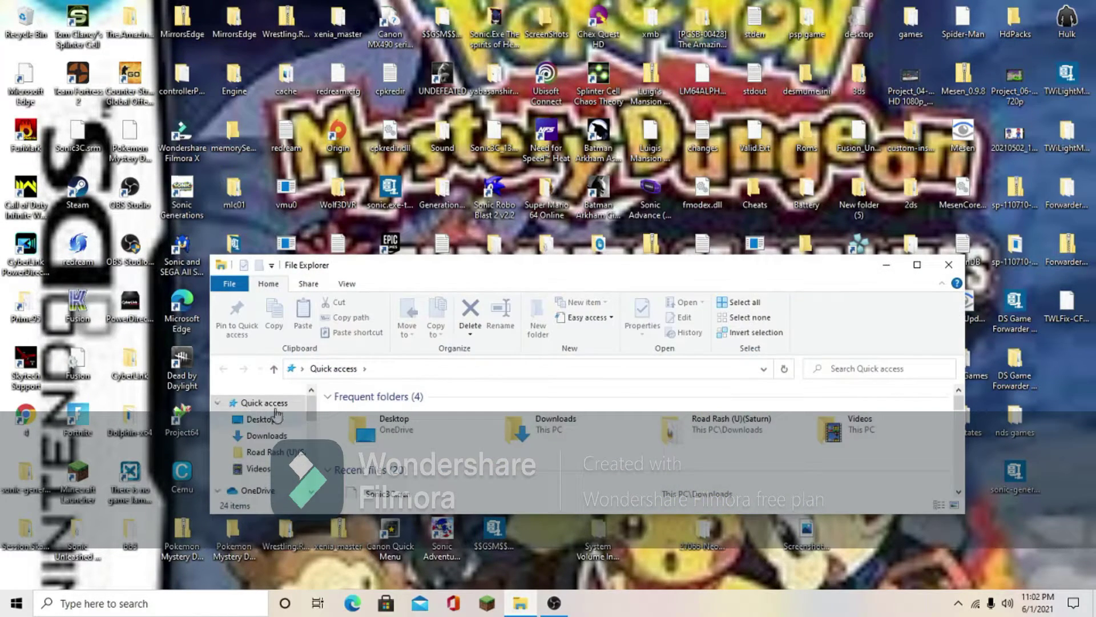
scroll(244, 436, down, 3)
scroll(251, 442, down, 2)
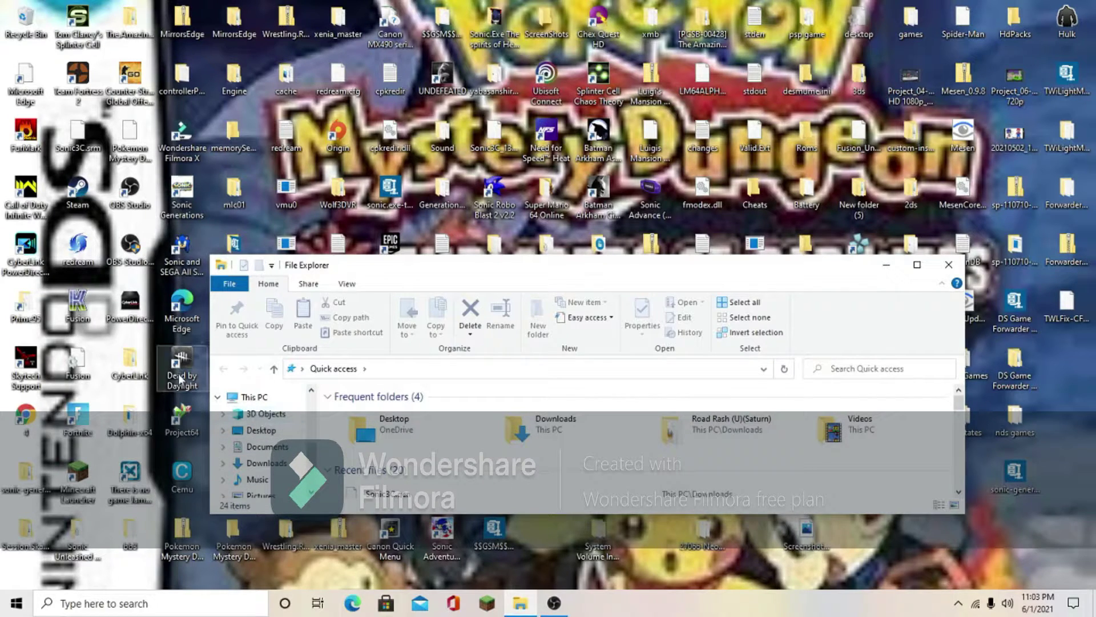
click(254, 398)
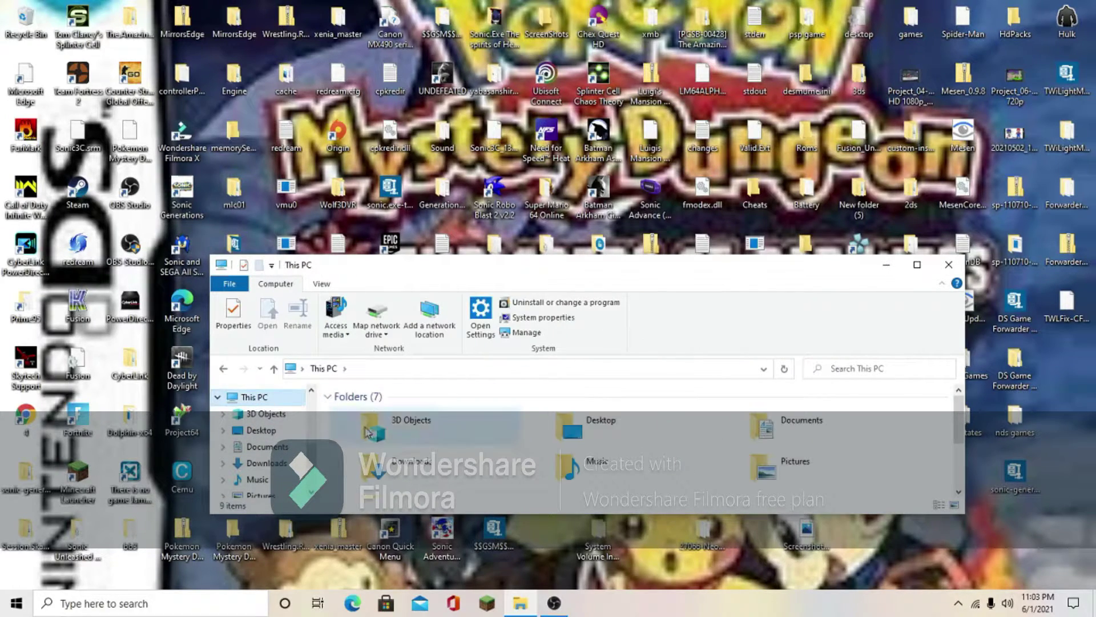
scroll(405, 488, down, 2)
double_click(425, 484)
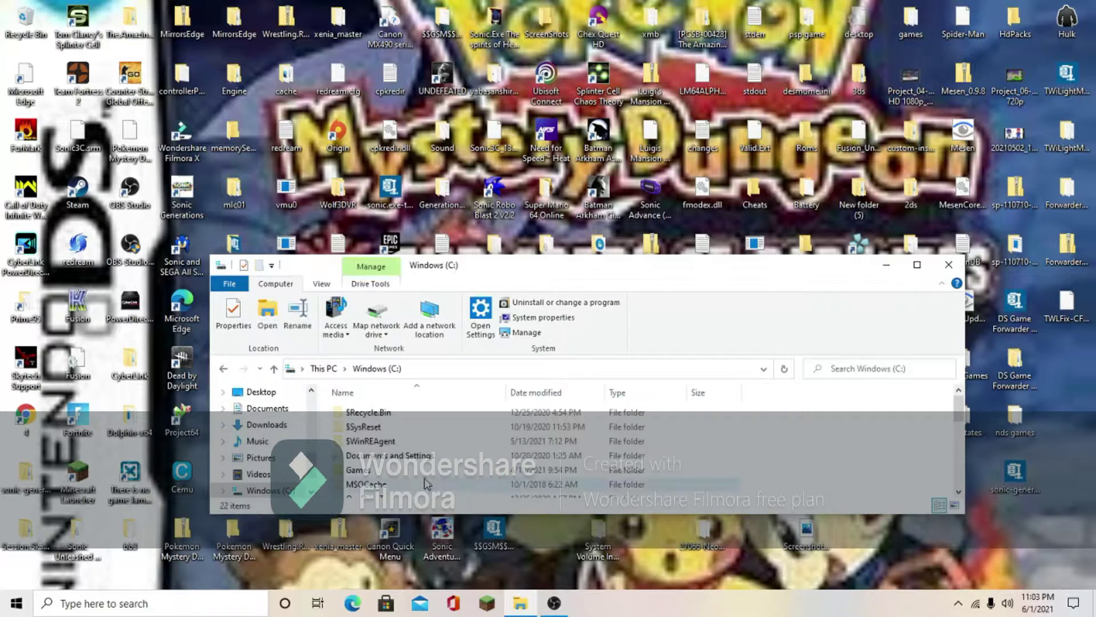
scroll(377, 429, down, 2)
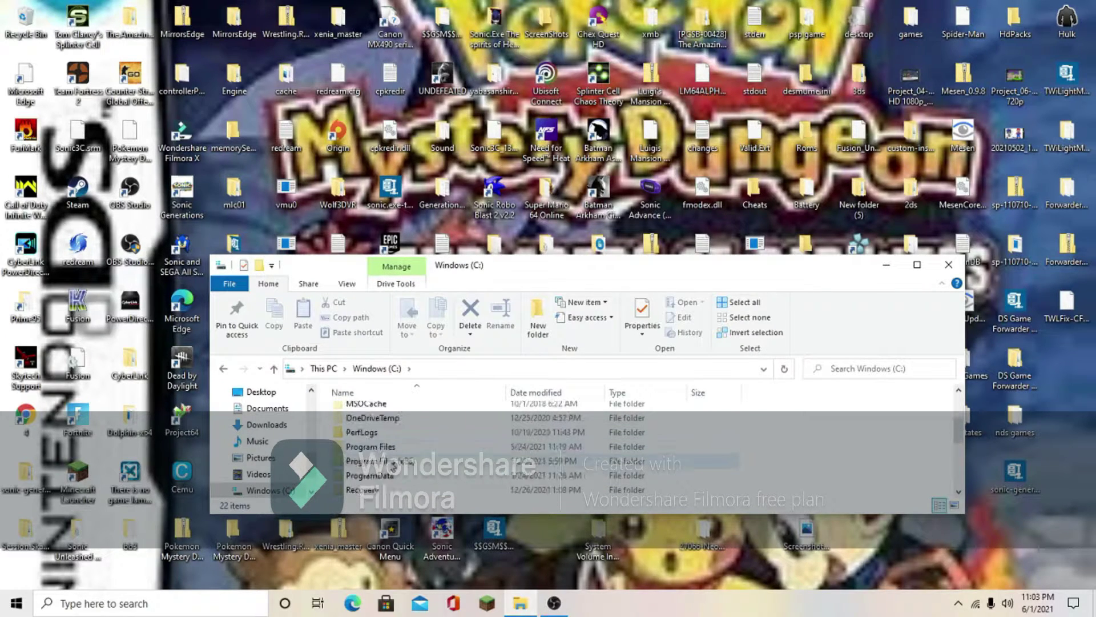
double_click(409, 463)
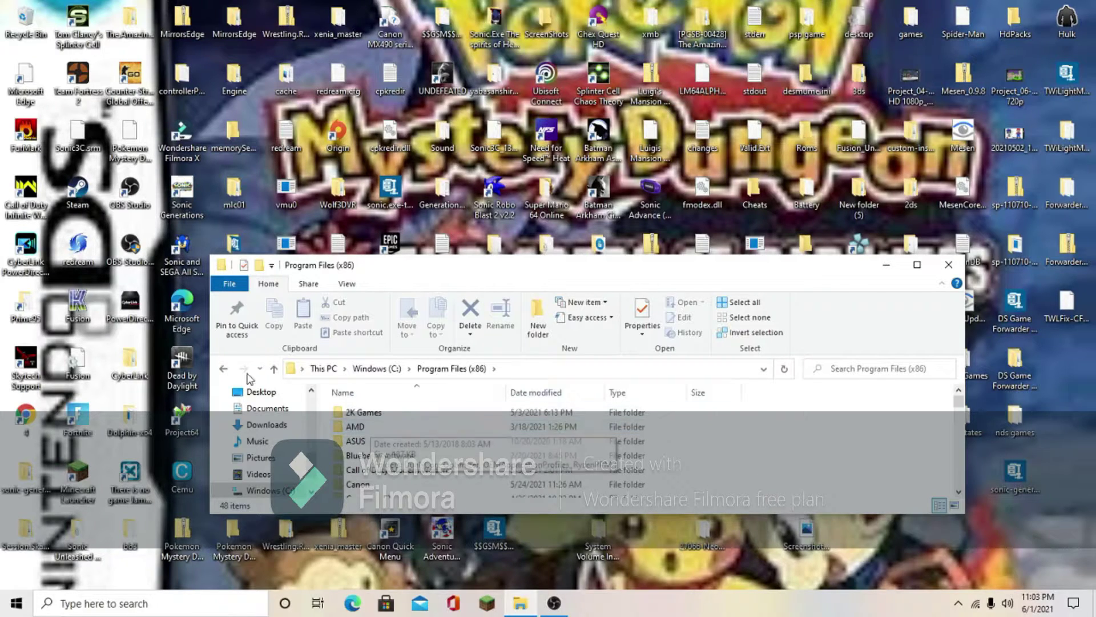
Go back to This PC and retrace the path through Windows (C:) to Program Files (x86).
click(223, 368)
click(223, 369)
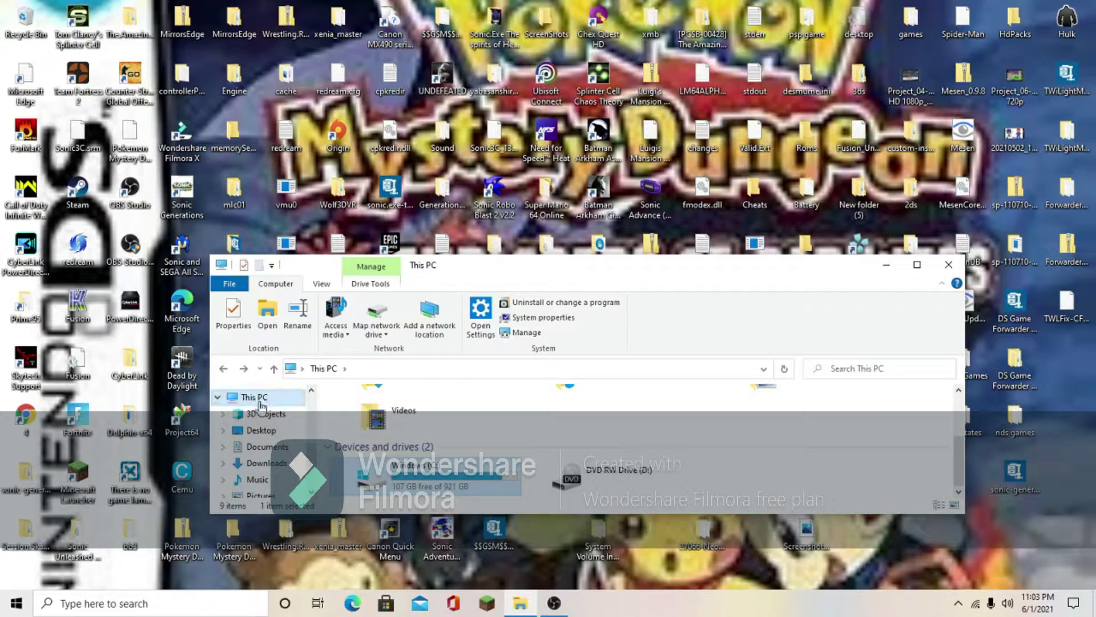
double_click(471, 477)
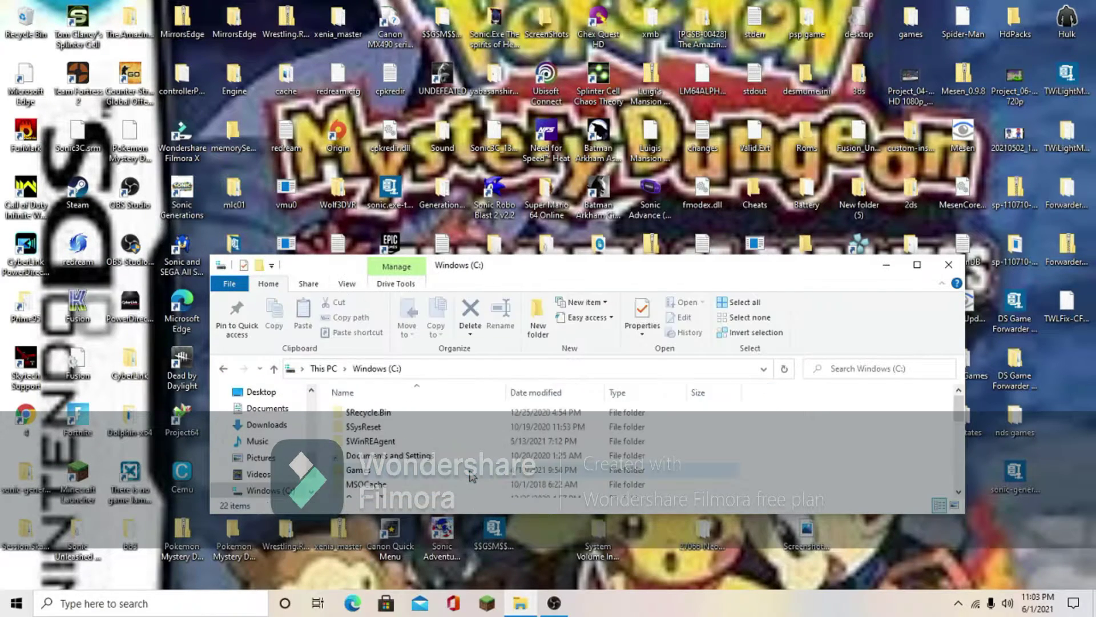
scroll(455, 468, down, 2)
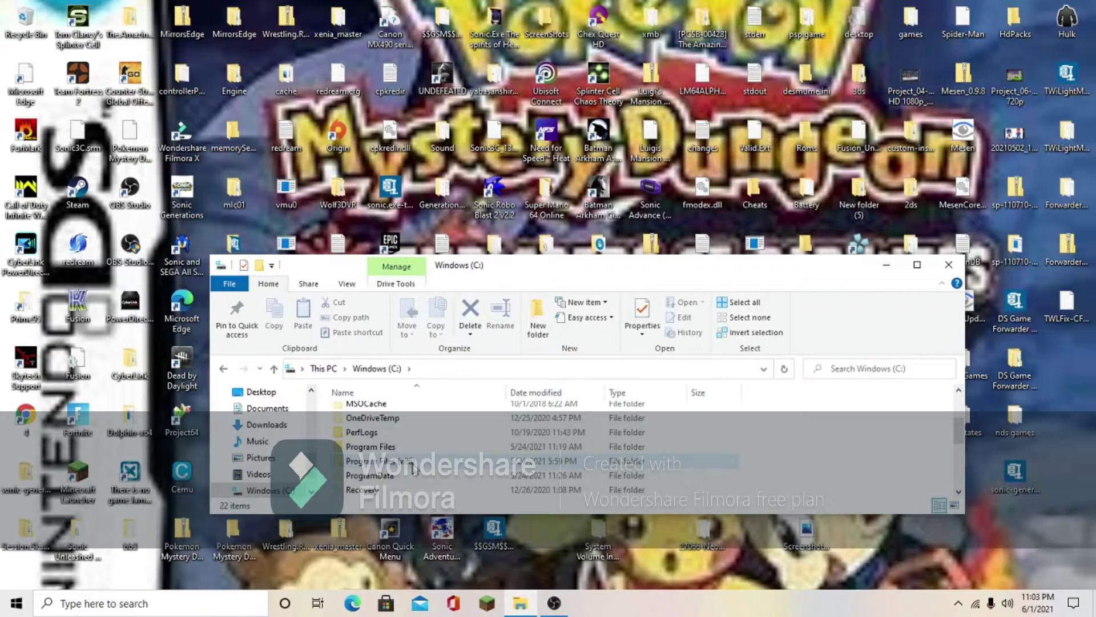
double_click(413, 464)
Open the Steam folder inside Program Files (x86).
scroll(398, 439, down, 2)
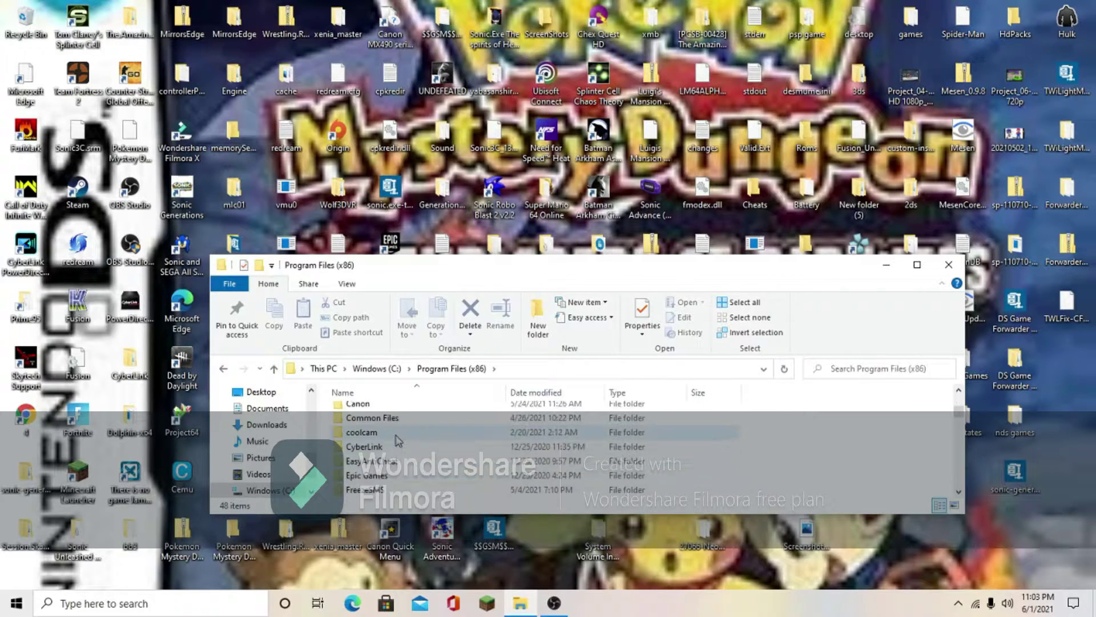
scroll(398, 436, down, 4)
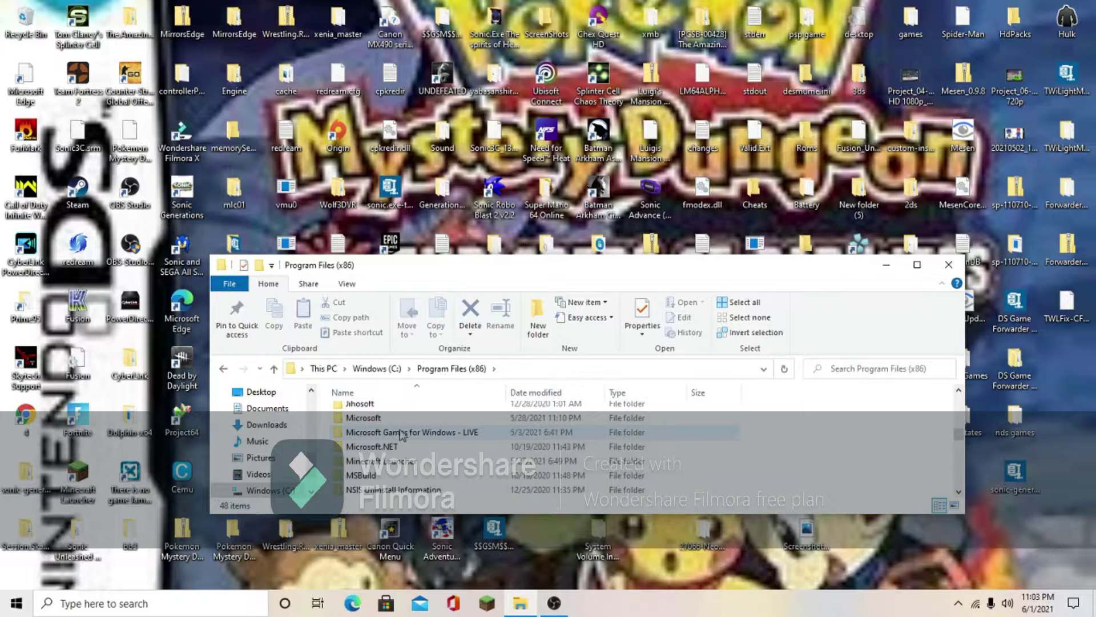
scroll(429, 427, down, 2)
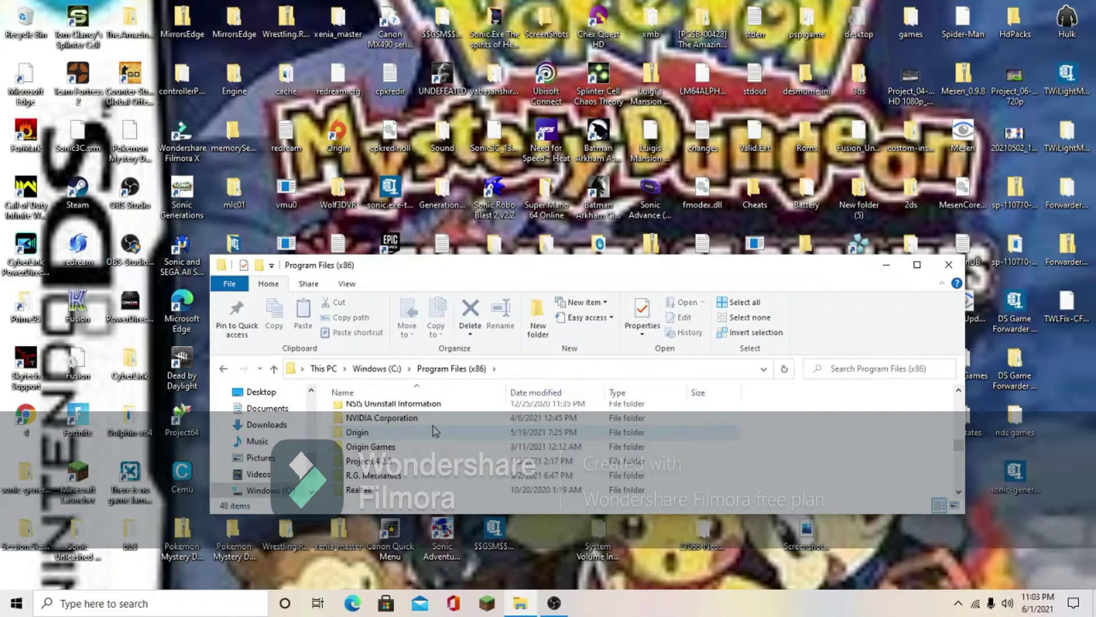
scroll(436, 432, down, 1)
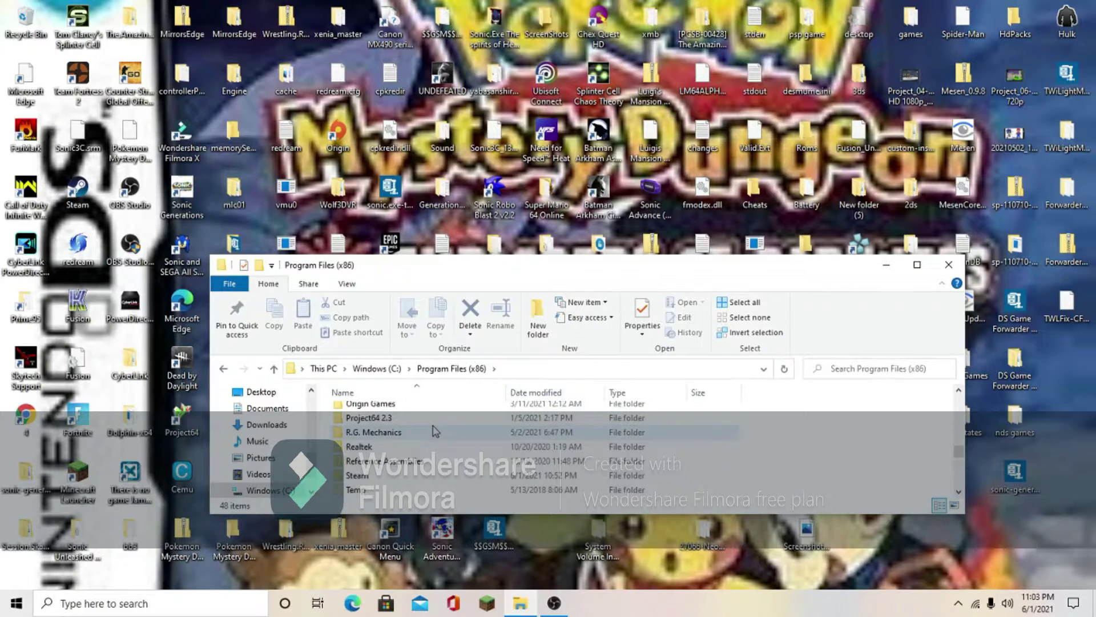
double_click(380, 478)
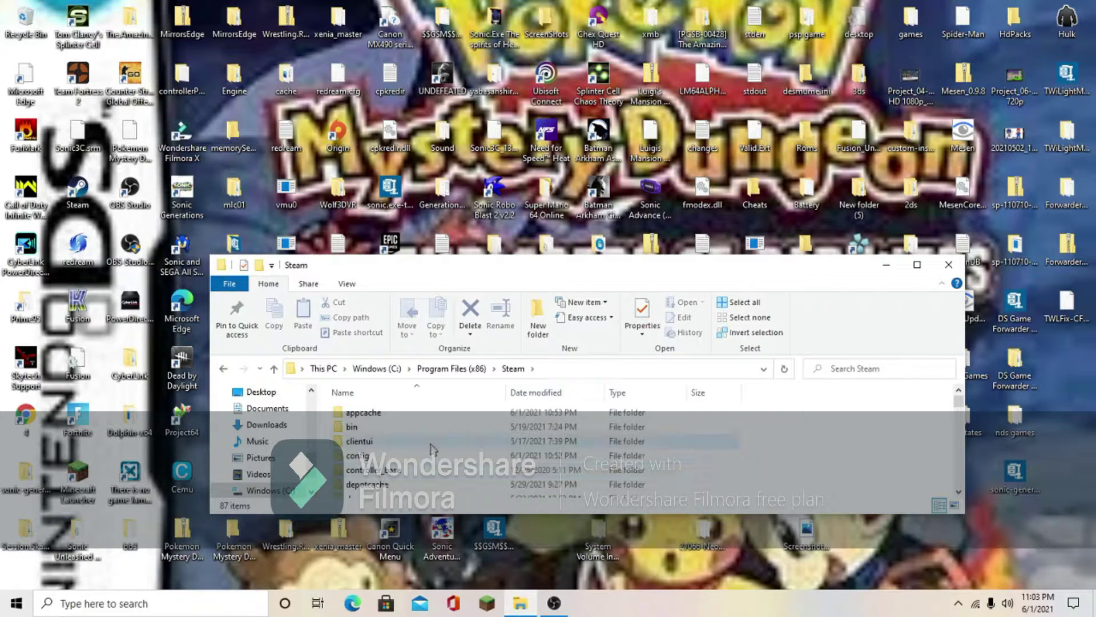
Open the steamapps folder inside the Steam directory.
scroll(431, 450, down, 3)
scroll(434, 445, down, 8)
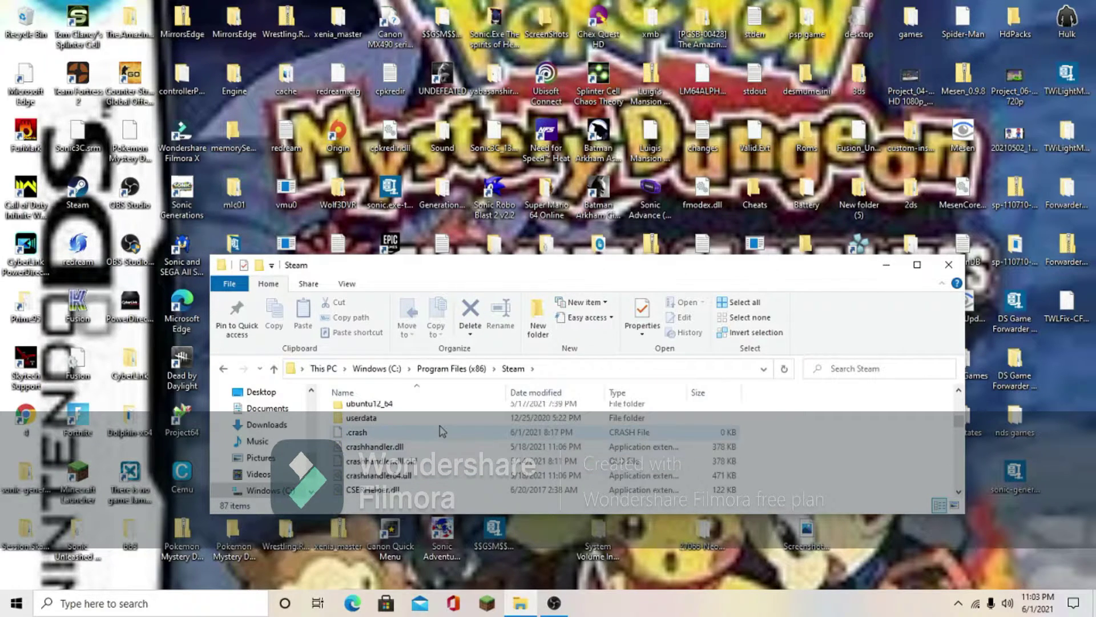
scroll(441, 431, up, 6)
scroll(443, 431, up, 2)
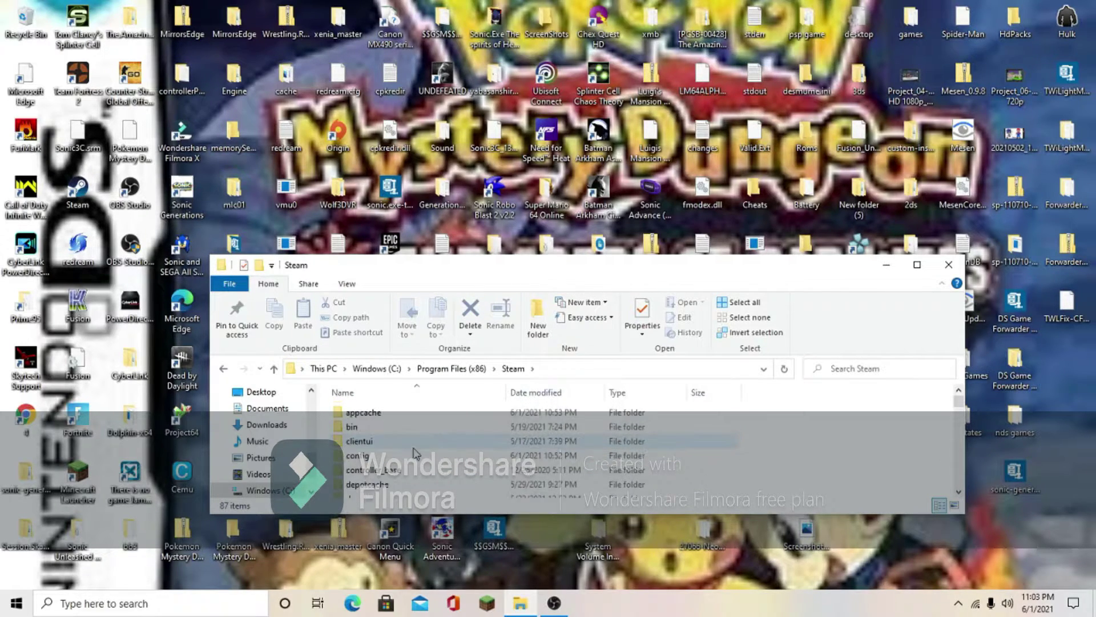
scroll(415, 454, down, 1)
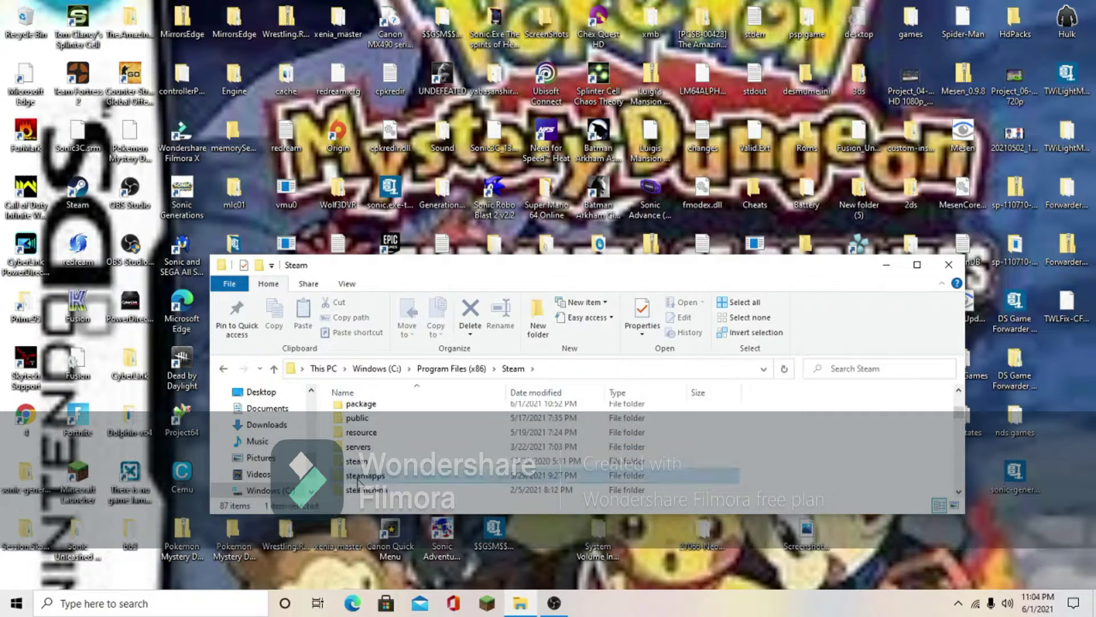
double_click(360, 476)
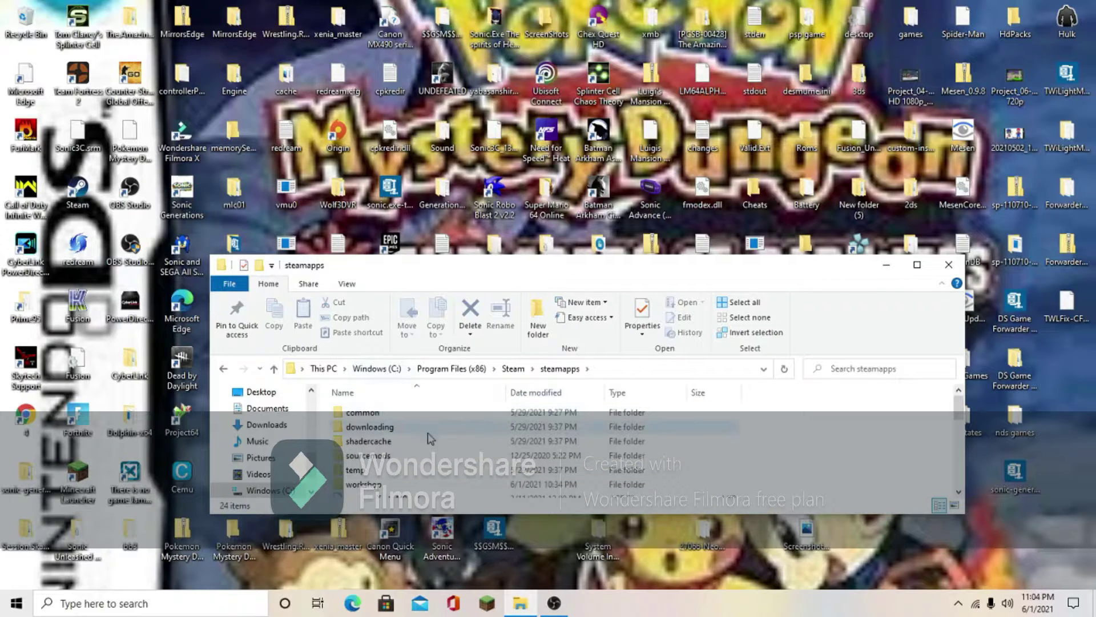
Open the common folder in steamapps and the Sonic and SEGA All Stars Racing folder inside it.
scroll(400, 428, down, 3)
scroll(417, 448, up, 3)
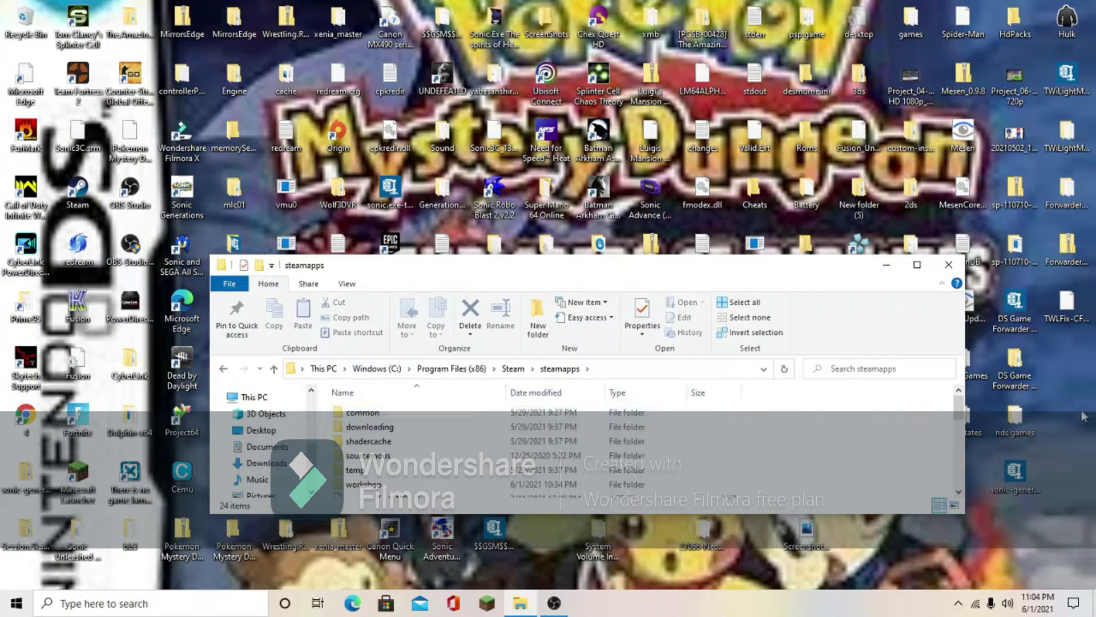
double_click(413, 417)
scroll(651, 411, down, 2)
scroll(483, 454, down, 2)
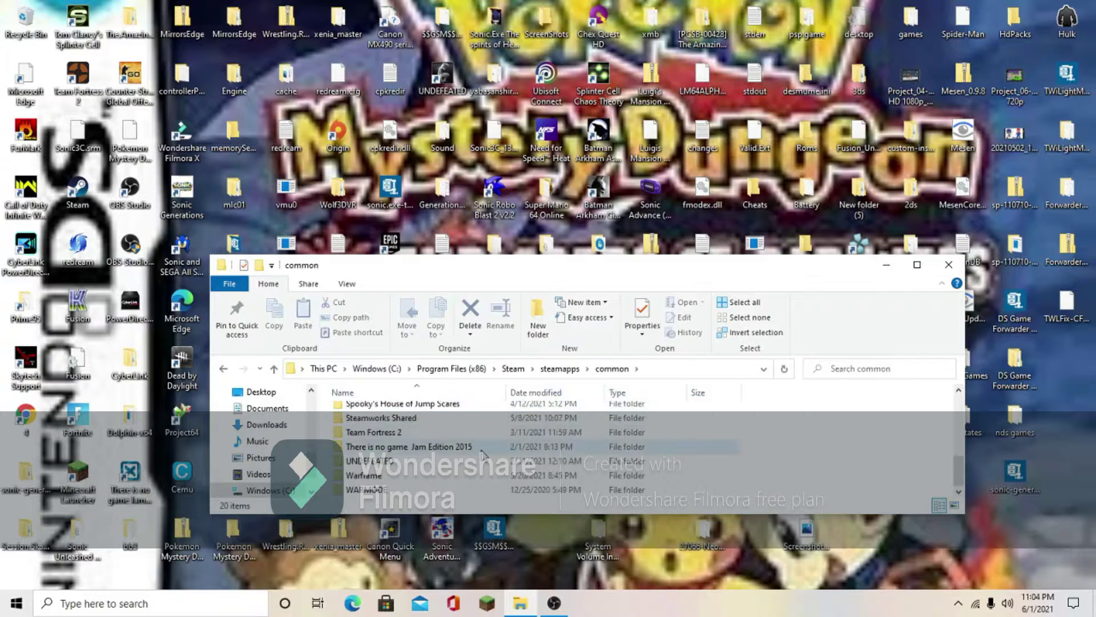
scroll(482, 454, up, 2)
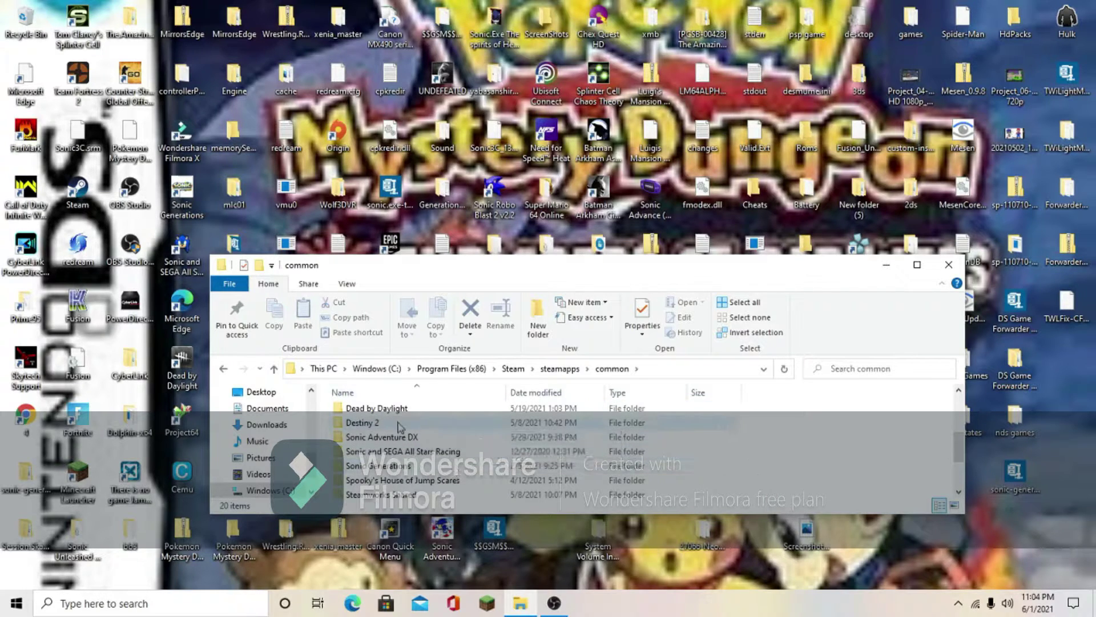
double_click(400, 453)
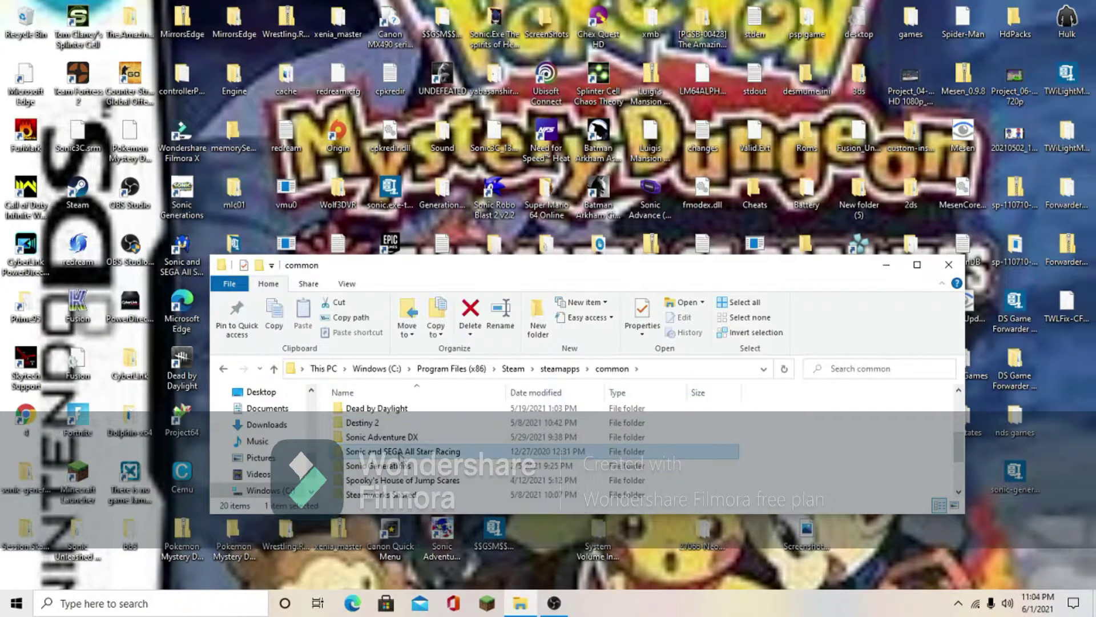
Launch the Config application from the Sonic and SEGA All Stars Racing folder.
scroll(425, 441, down, 3)
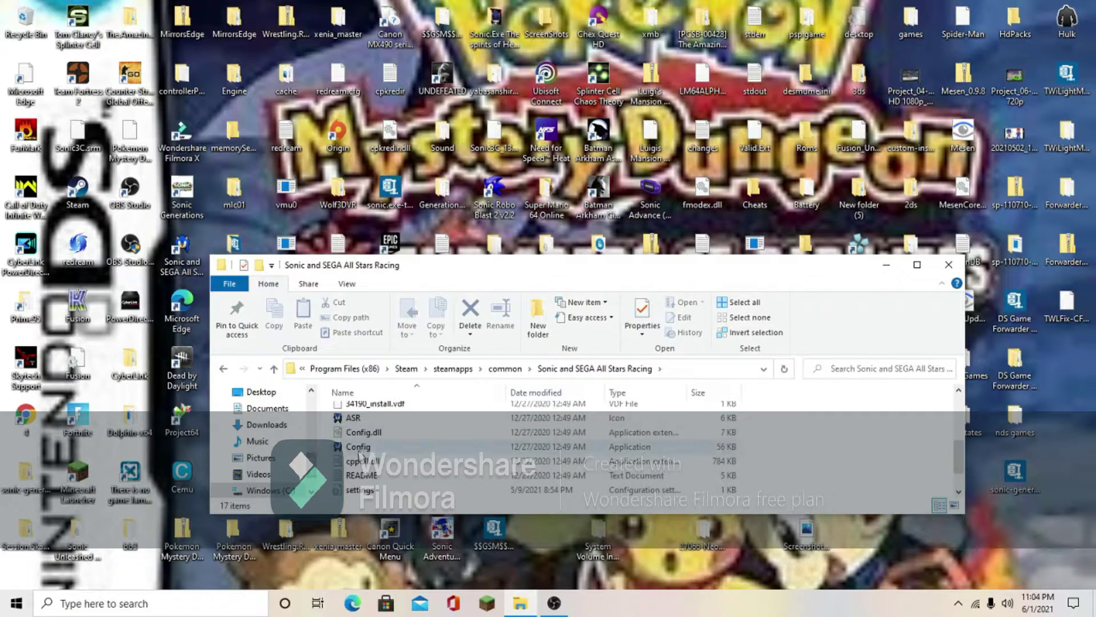
mouse_move(363, 454)
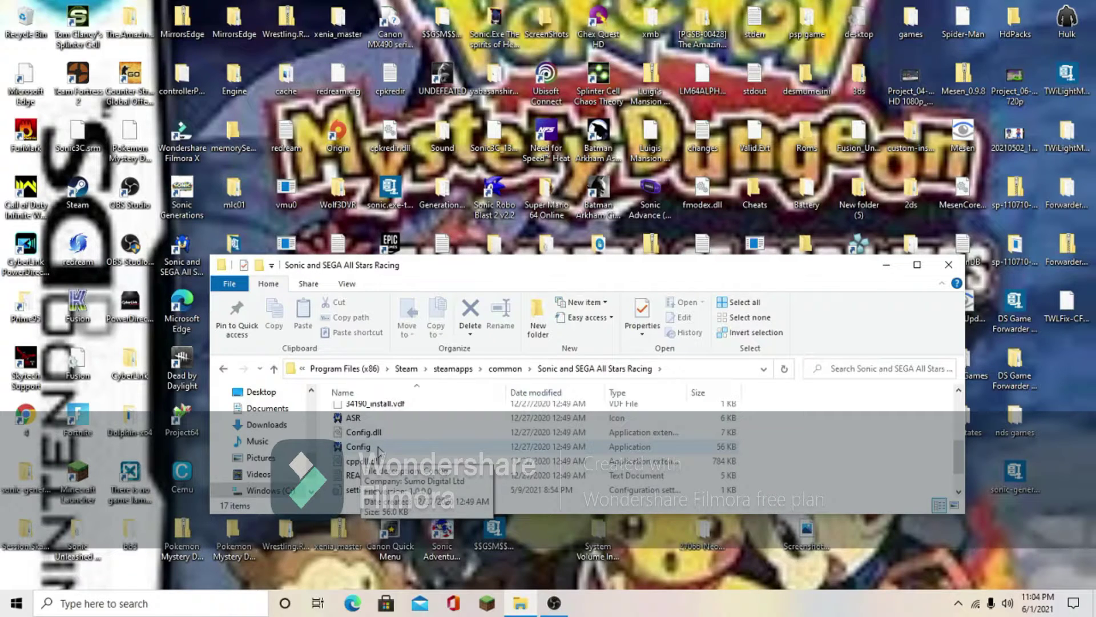
double_click(379, 450)
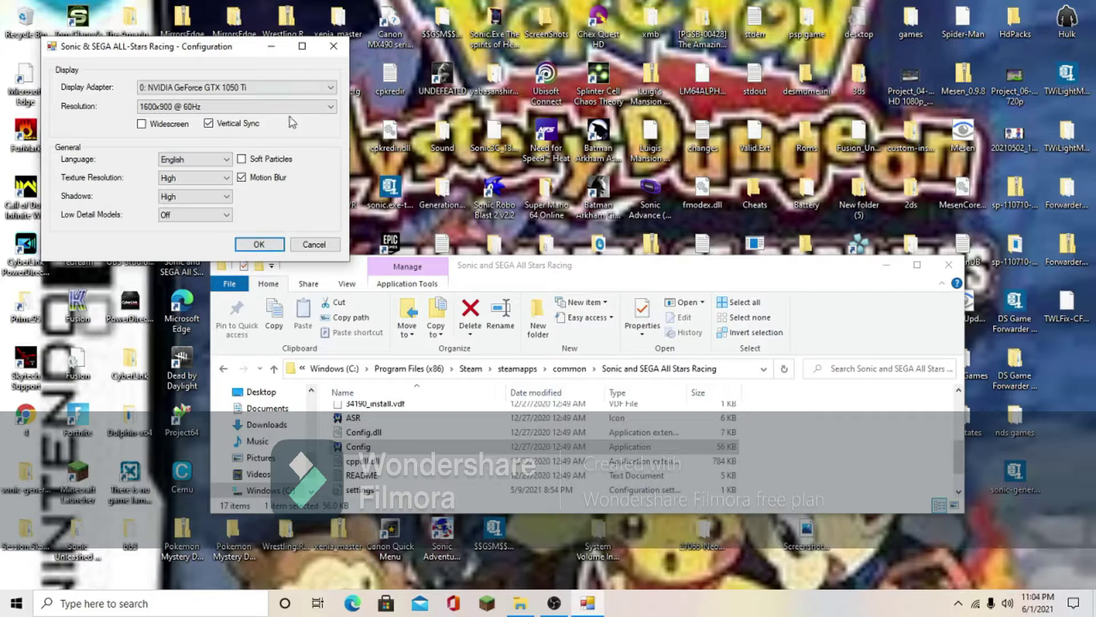
Choose the 1600x900 @ 60Hz resolution, accept the game configuration and close the folder window.
click(178, 109)
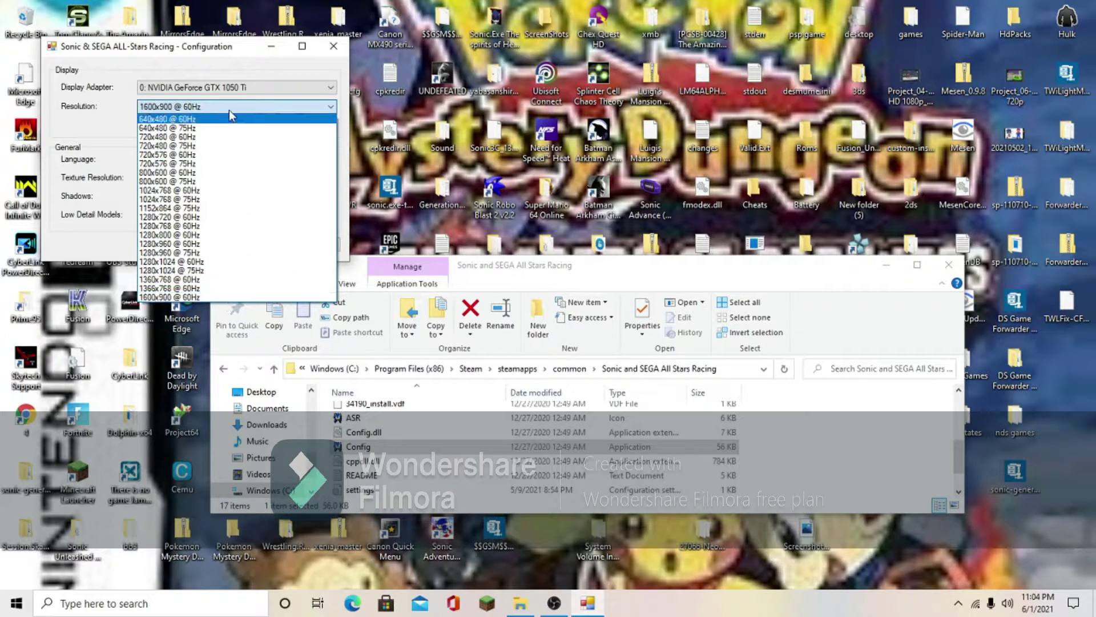
click(167, 297)
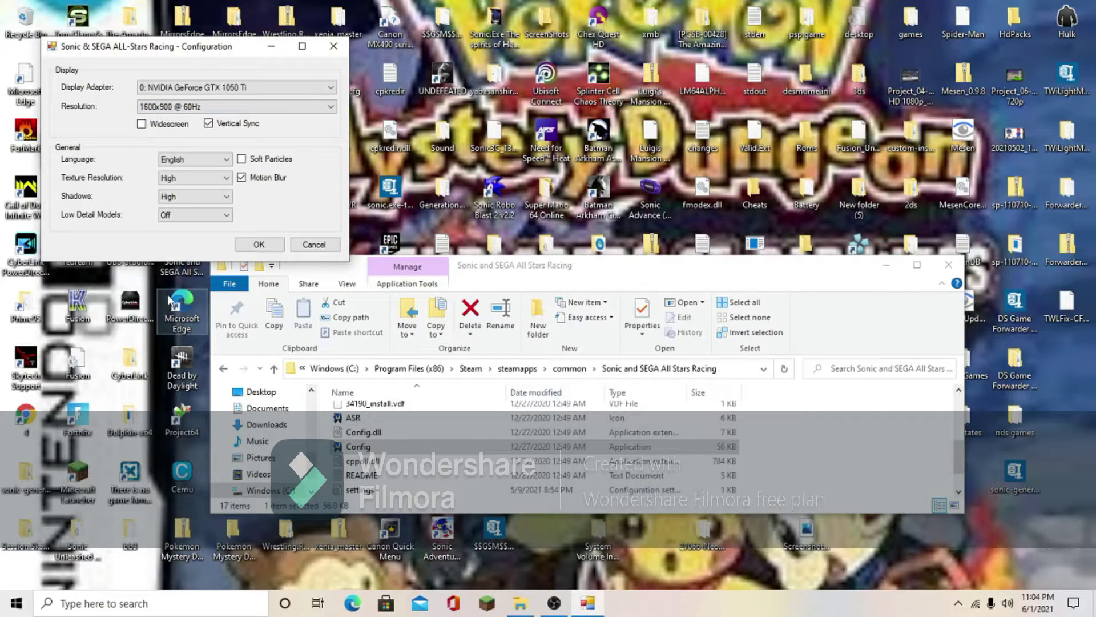
click(250, 245)
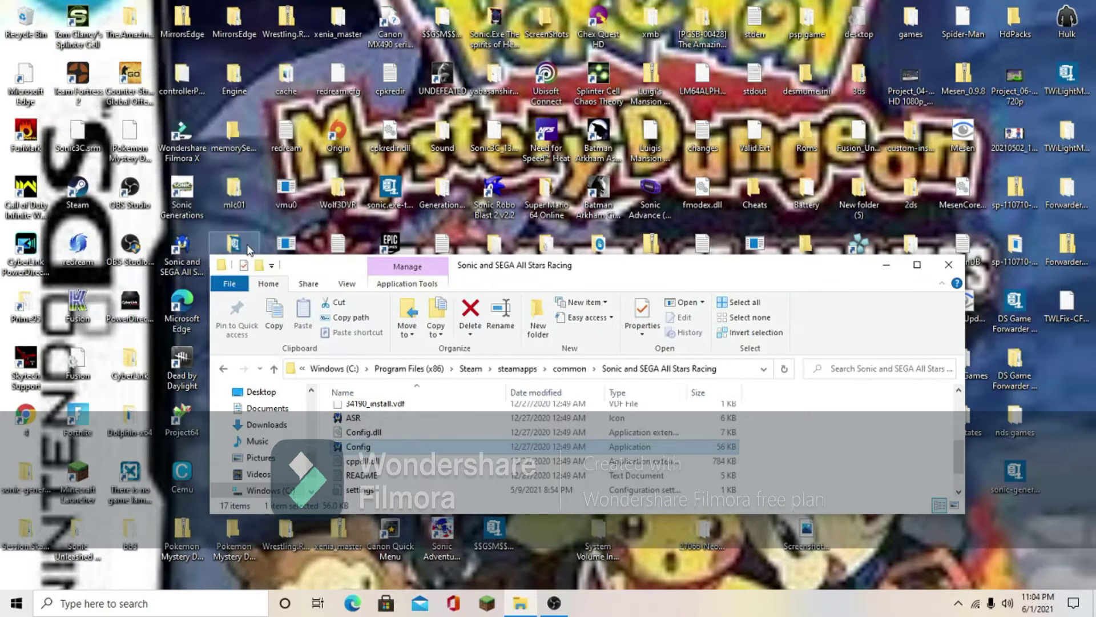
click(949, 264)
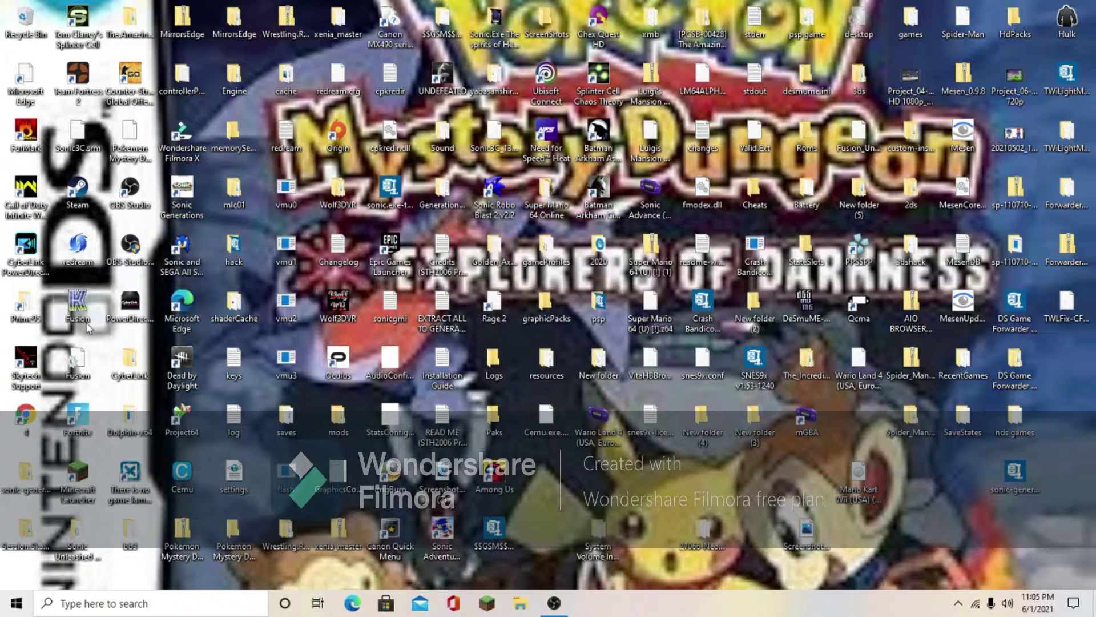
Launch Redream, cycle the game aspect ratio in its video options back to 16:9, and close the emulator.
double_click(77, 251)
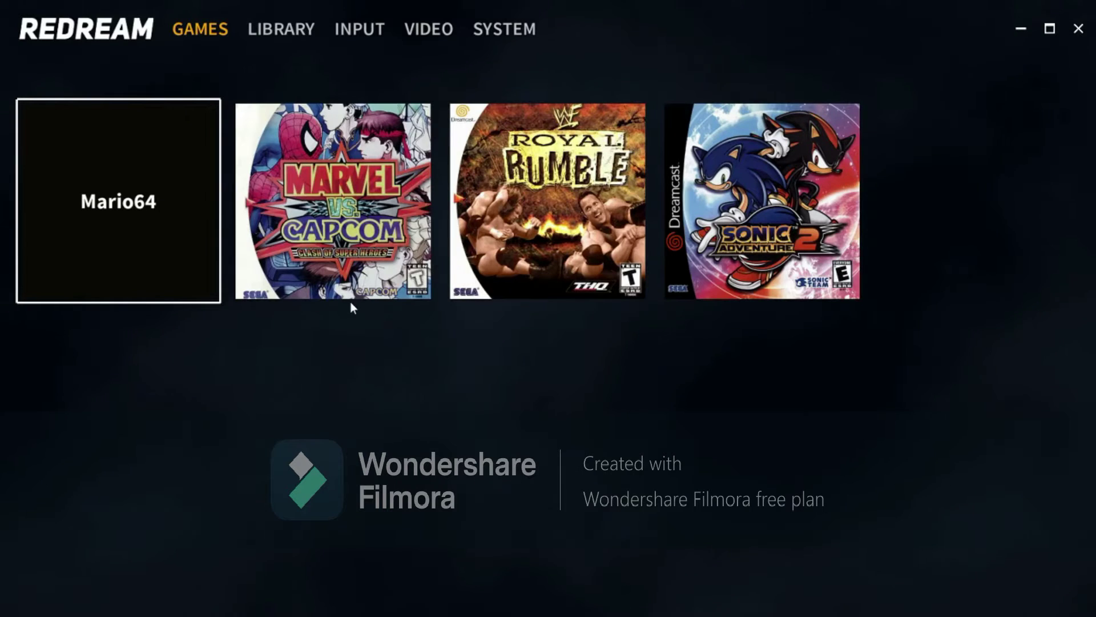
click(437, 30)
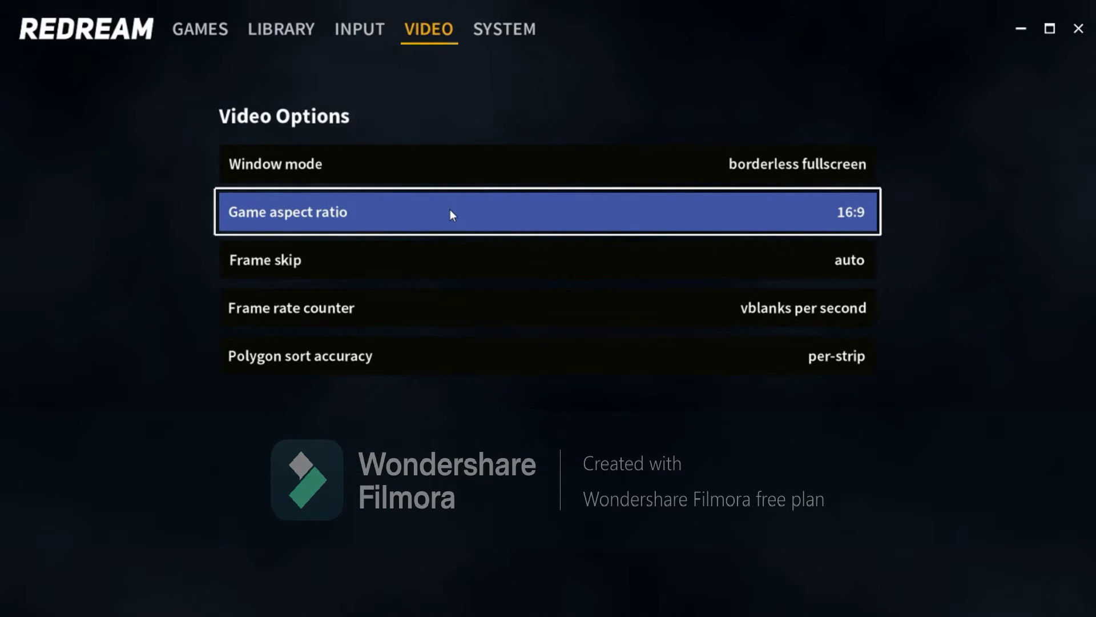
click(450, 211)
click(450, 210)
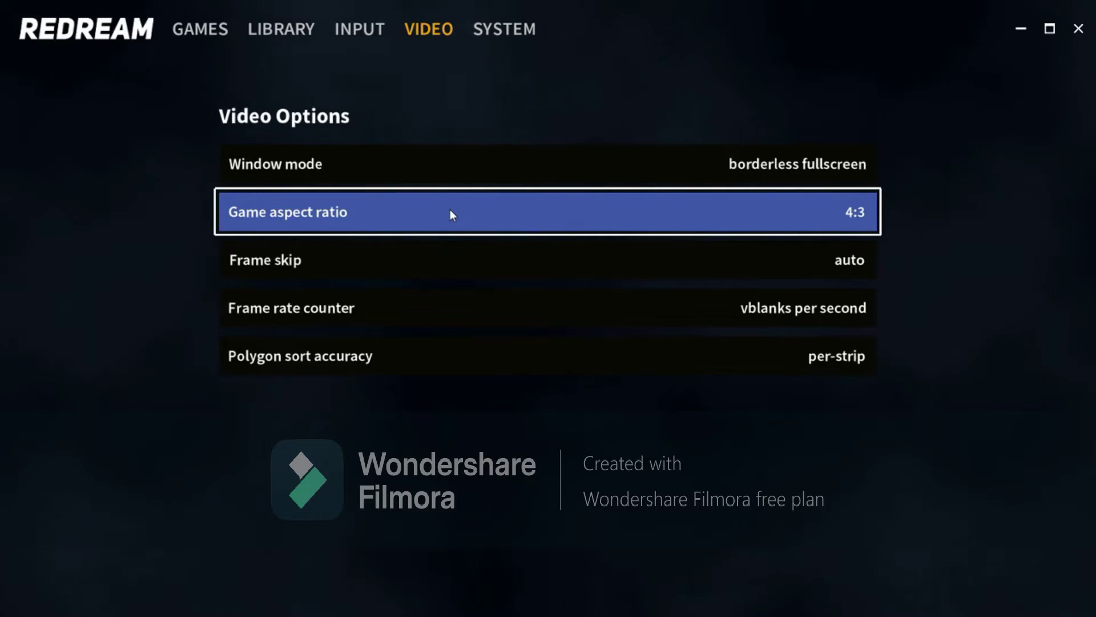
click(451, 210)
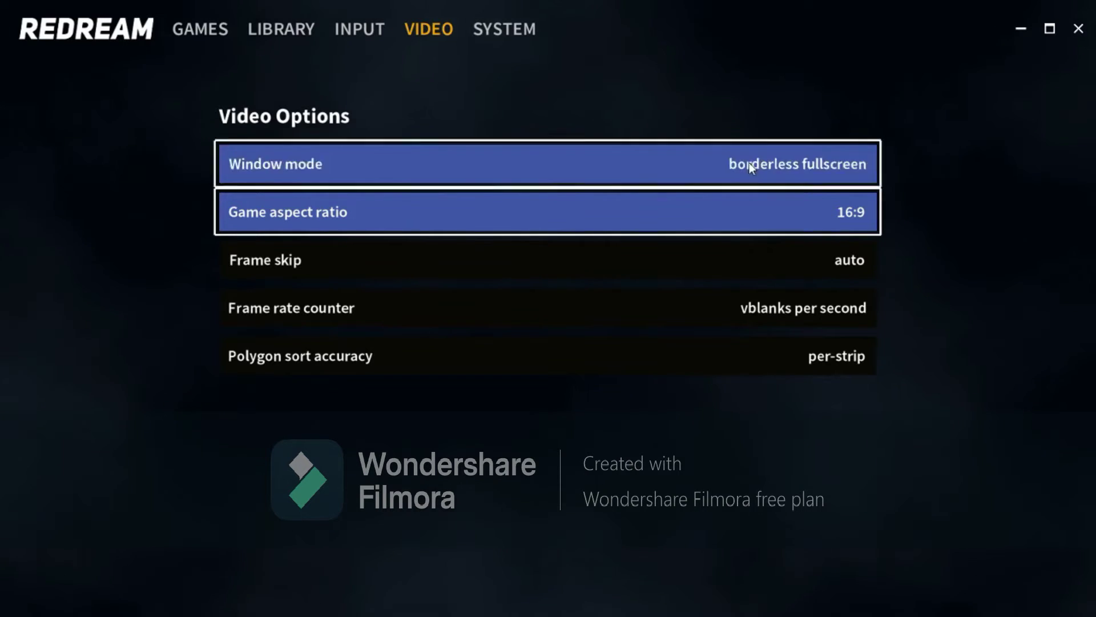
click(1072, 39)
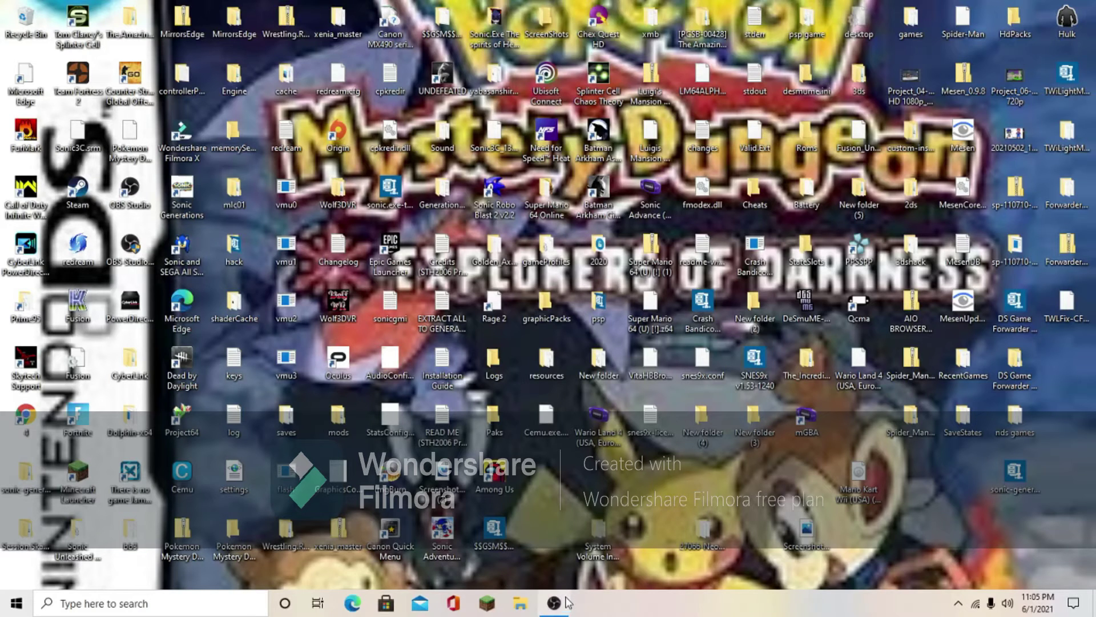
Switch to OBS, view the base and output resolutions in its video settings, and minimize it again.
click(554, 603)
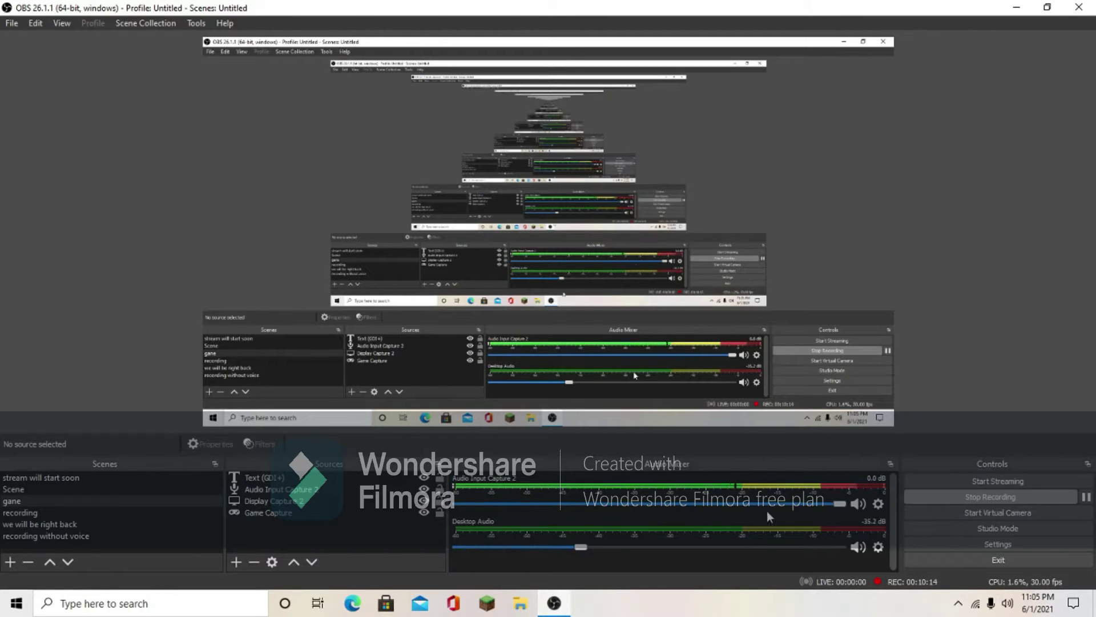
click(986, 547)
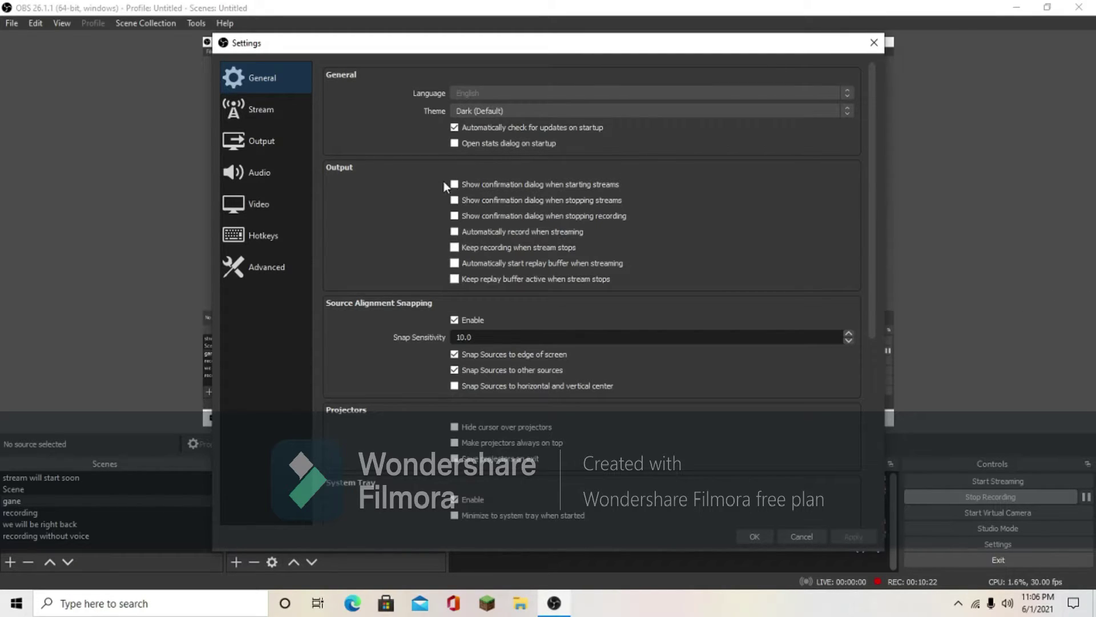
click(291, 212)
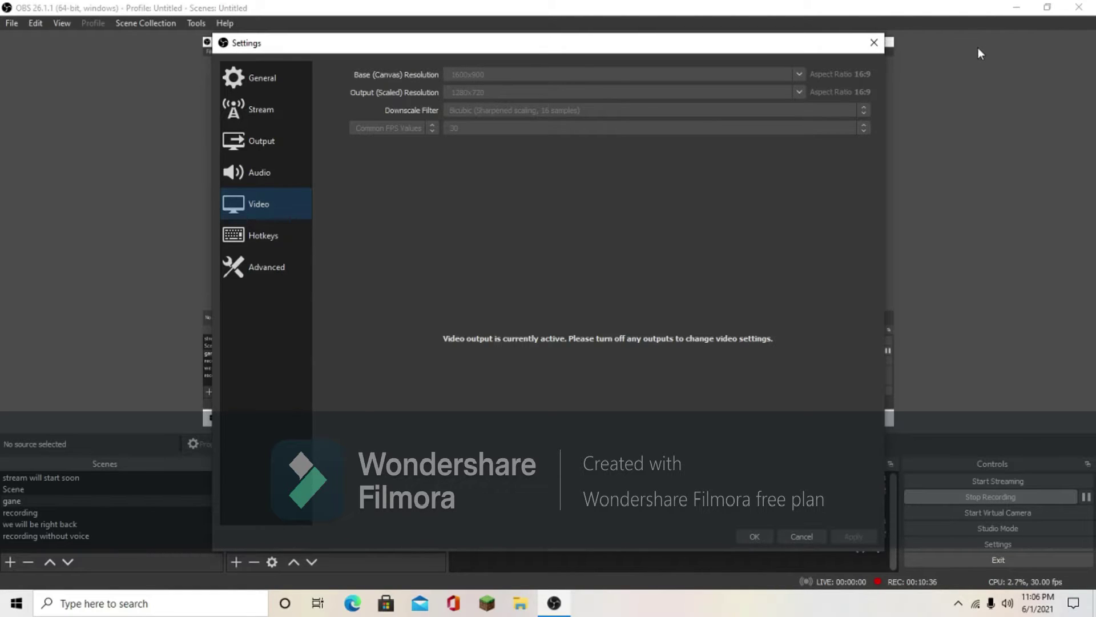
click(881, 43)
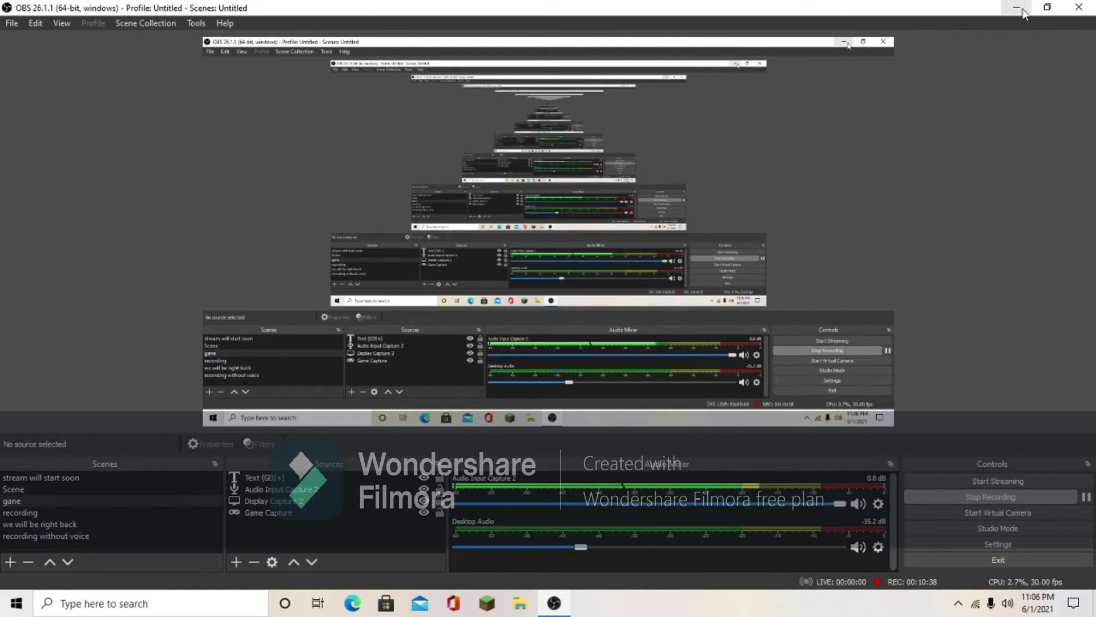
click(1016, 8)
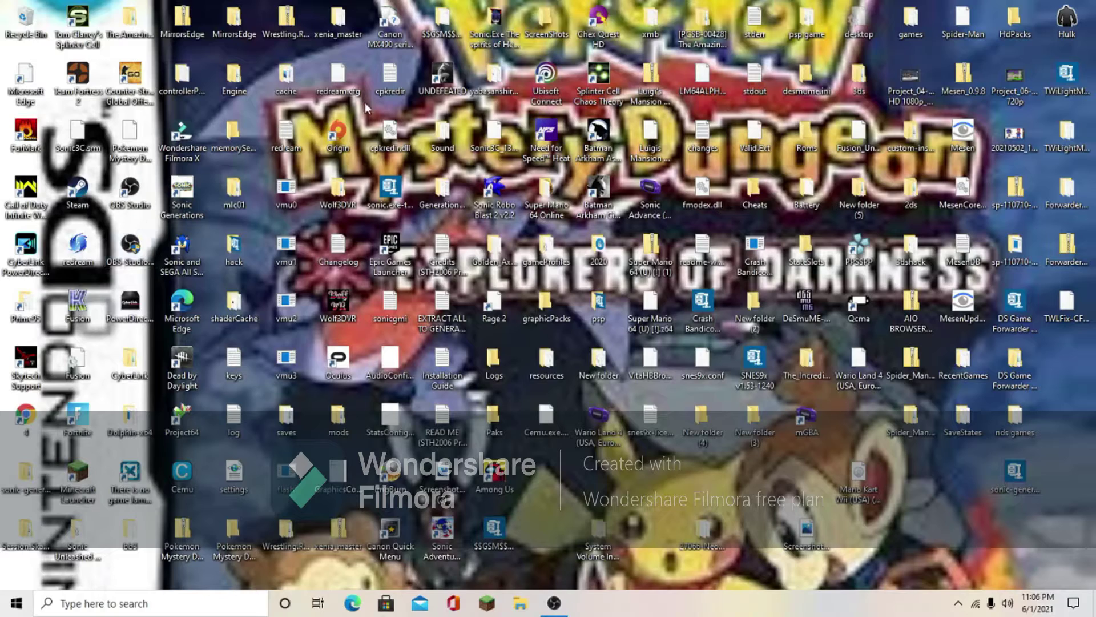
Reopen Redream, review its window mode and game aspect ratio in the video options, and close it.
double_click(90, 261)
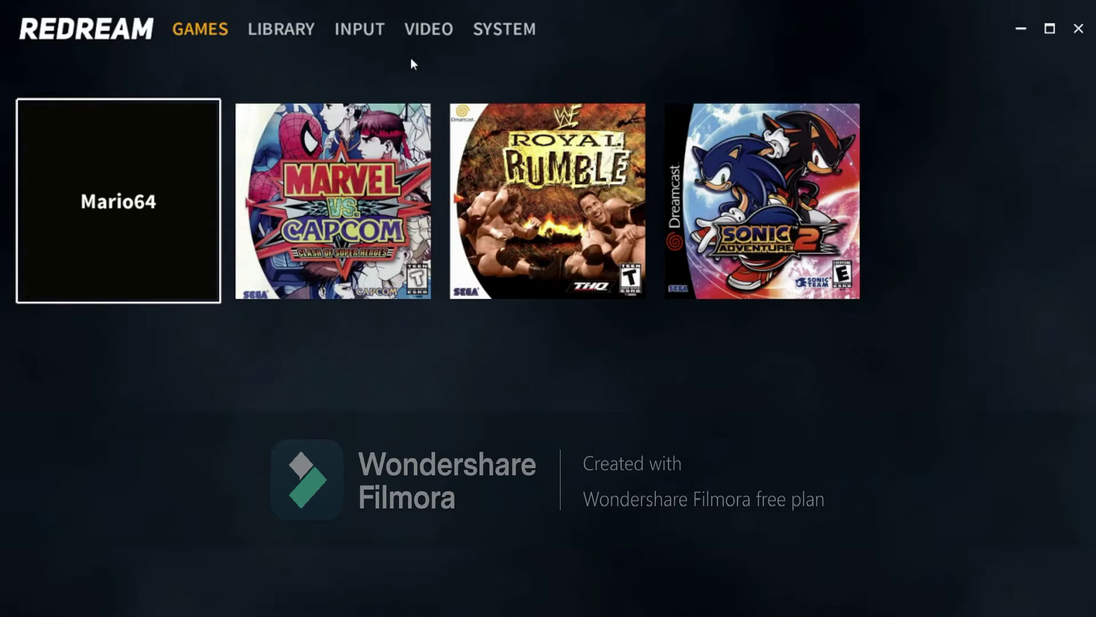
click(414, 40)
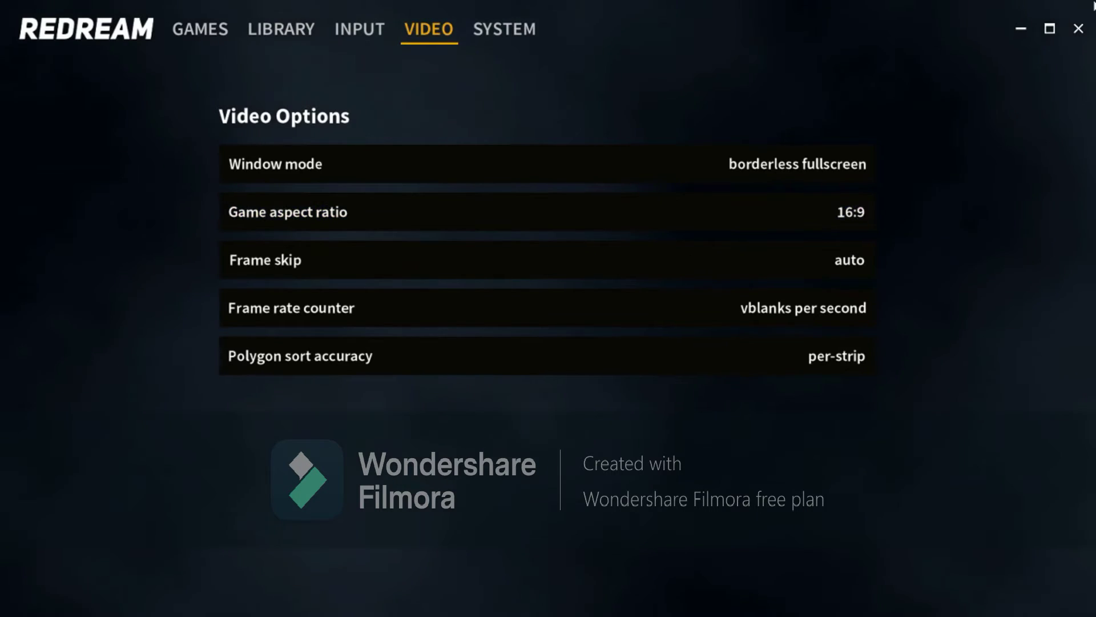
click(1078, 28)
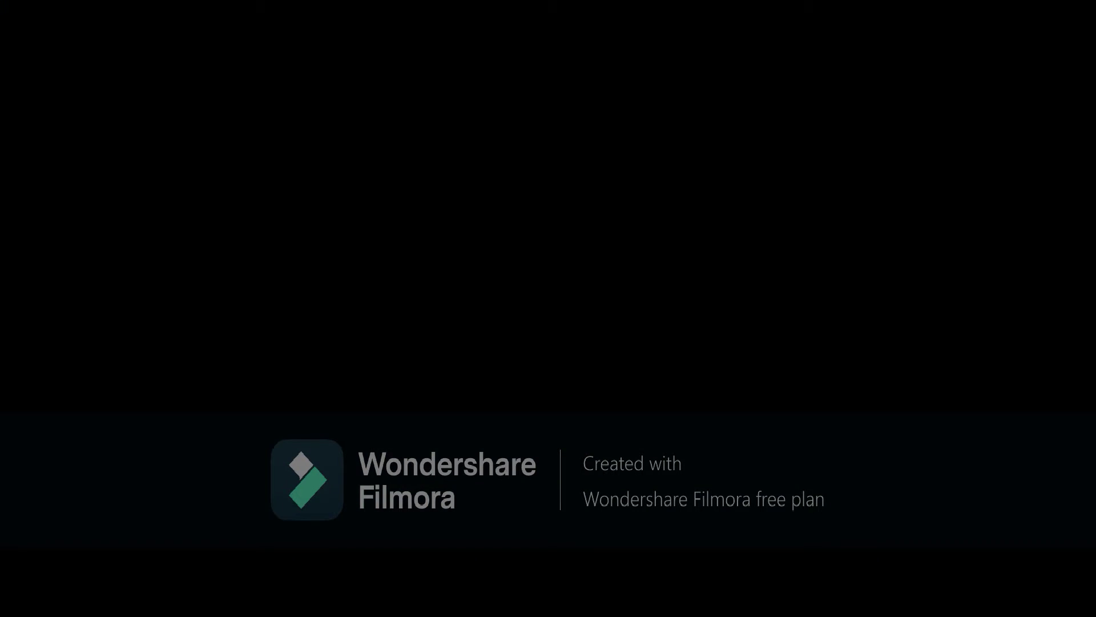